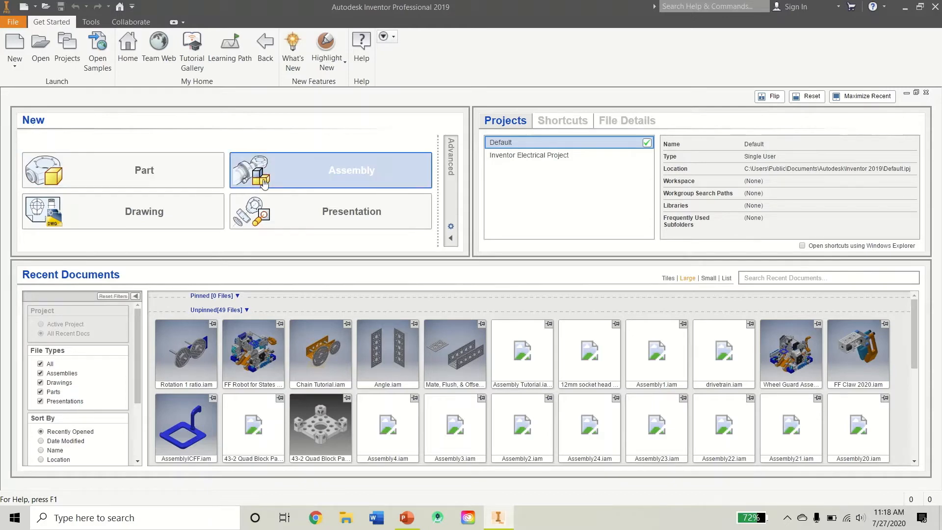
Step: Create a new assembly and place two copies of the 3 Hole U-Channel in it
{"action": "left_click", "coordinate": [306, 183]}
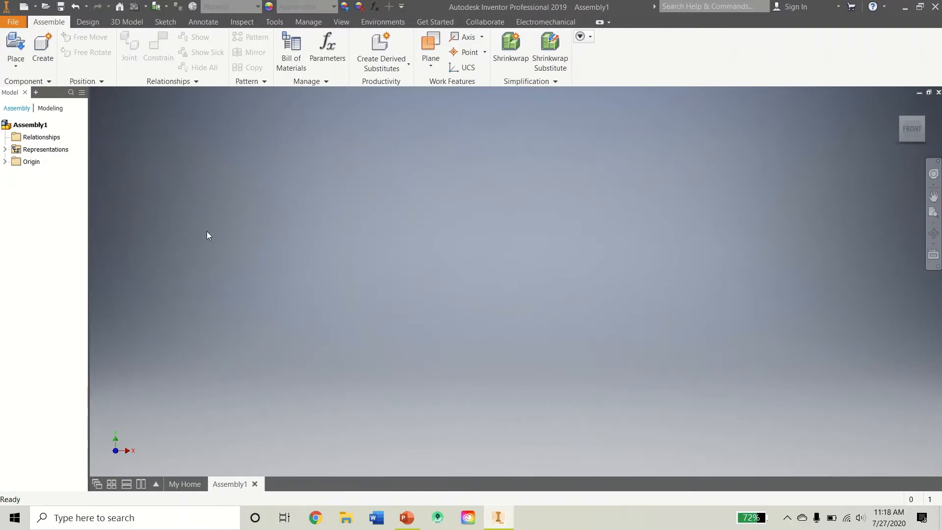
{"action": "left_click", "coordinate": [12, 44]}
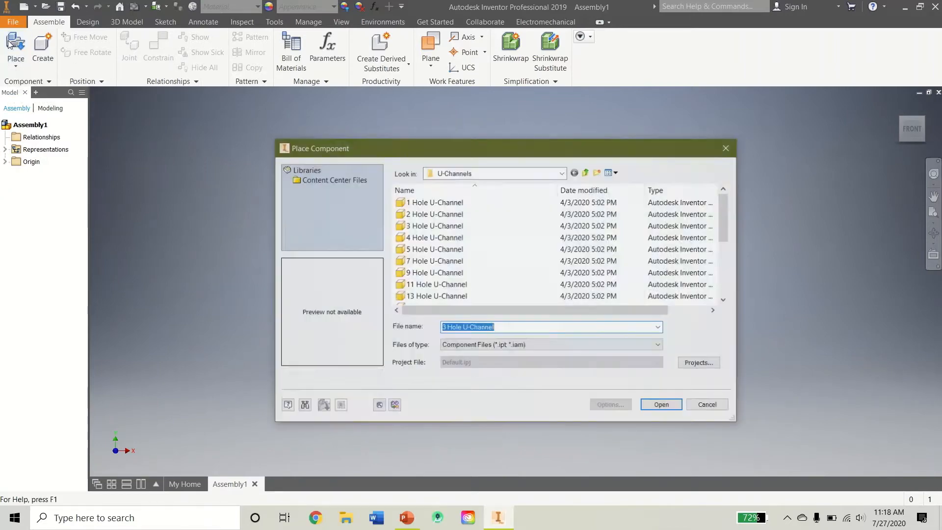
{"action": "left_click", "coordinate": [410, 226]}
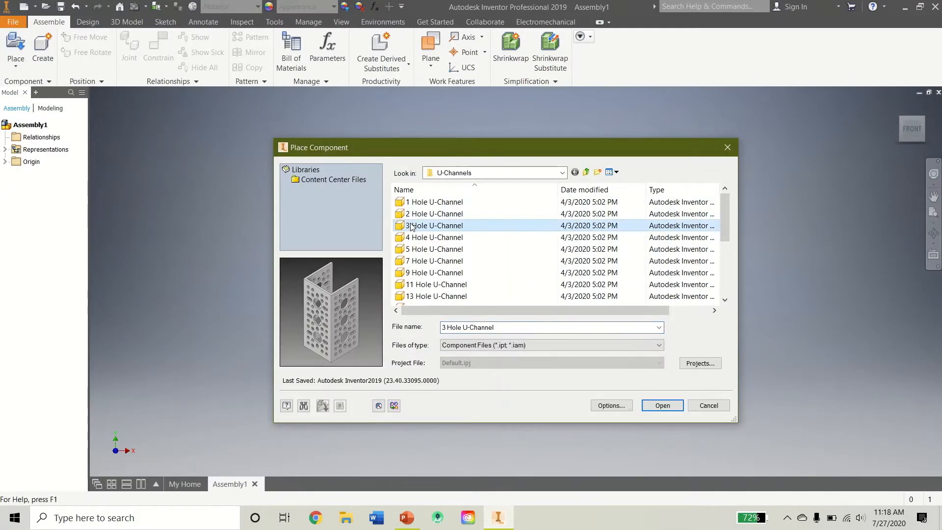
{"action": "left_click", "coordinate": [661, 405]}
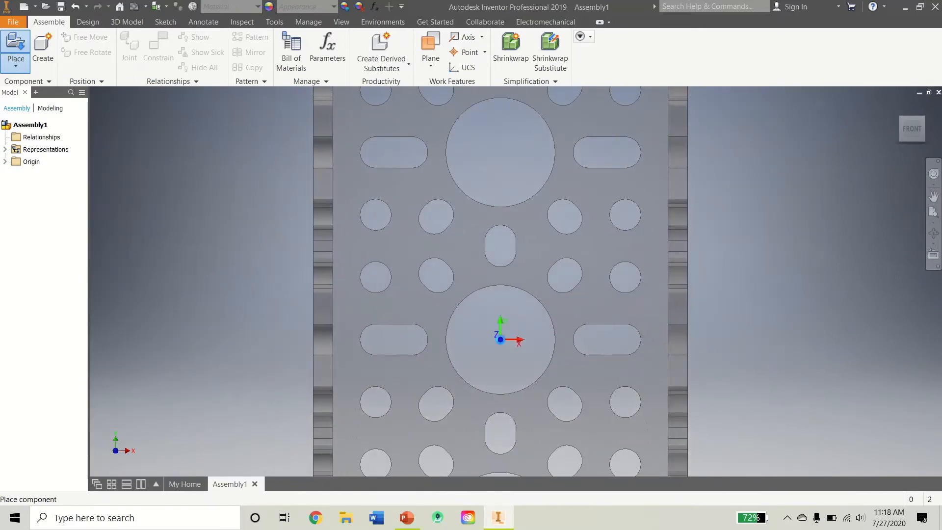
{"action": "left_click", "coordinate": [506, 344]}
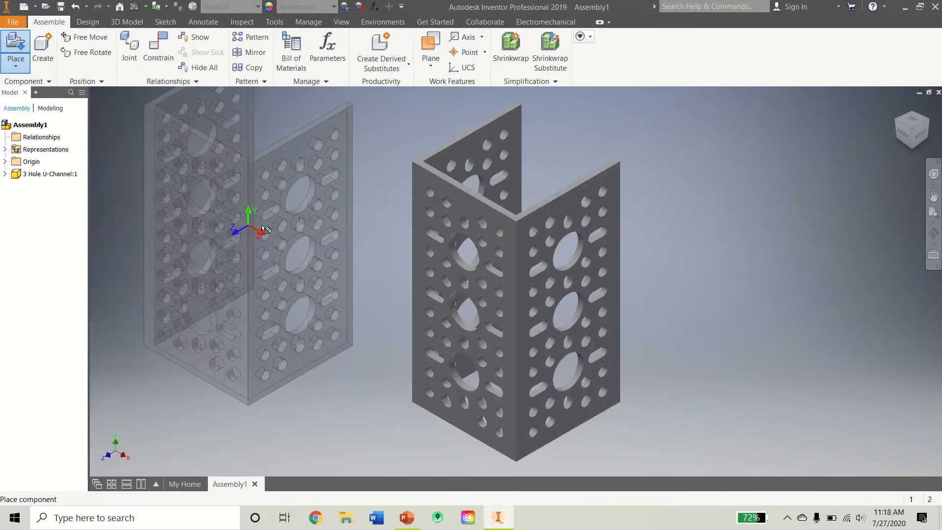
{"action": "left_click", "coordinate": [292, 289]}
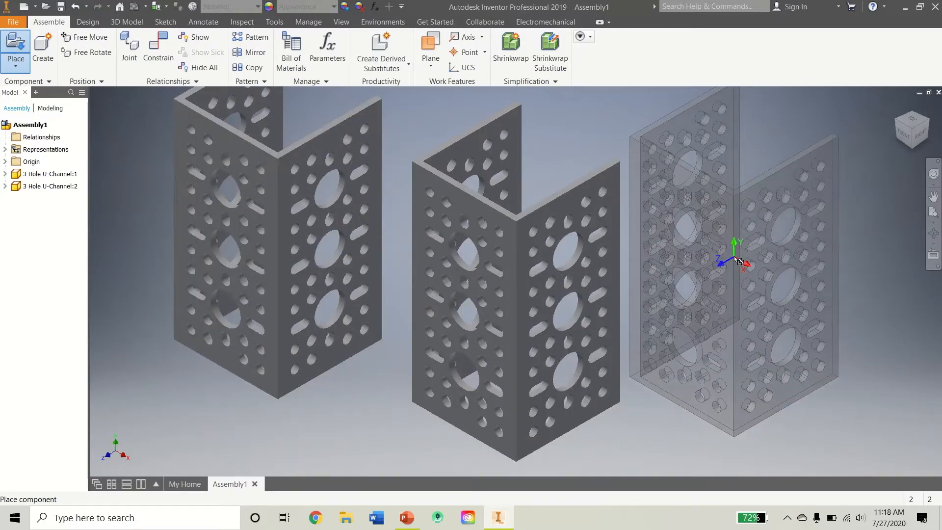
{"action": "right_click", "coordinate": [756, 269]}
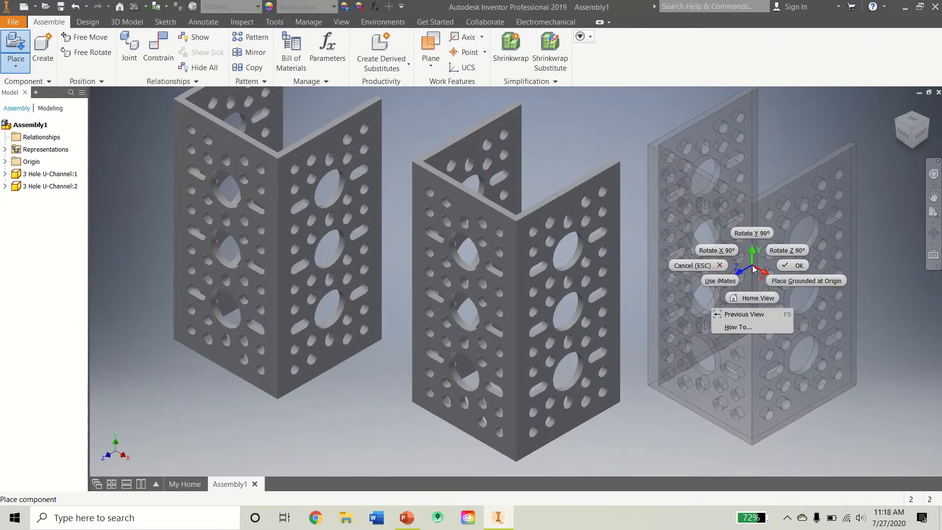
{"action": "left_click", "coordinate": [788, 268]}
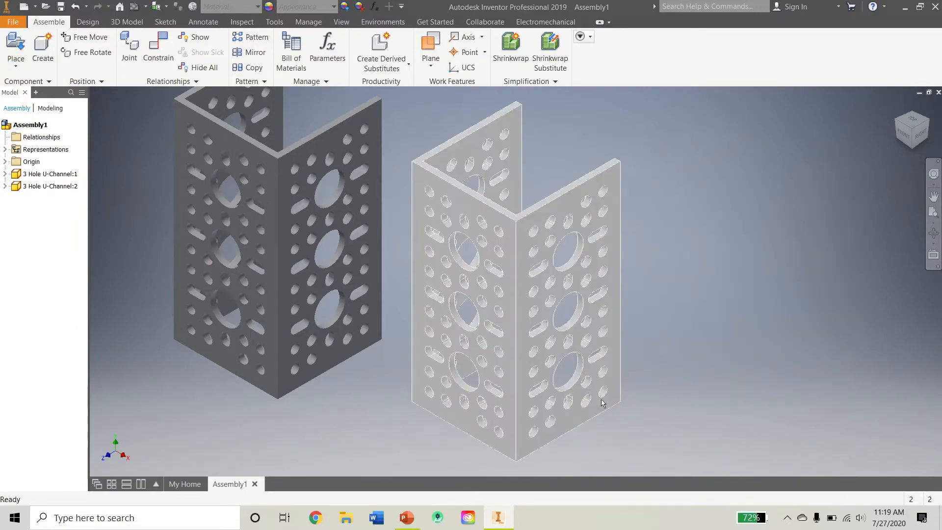
Step: Move the two U-channels farther apart from each other
{"action": "left_click_drag", "start_coordinate": [554, 282], "coordinate": [587, 301]}
{"action": "left_click_drag", "start_coordinate": [364, 262], "coordinate": [381, 239]}
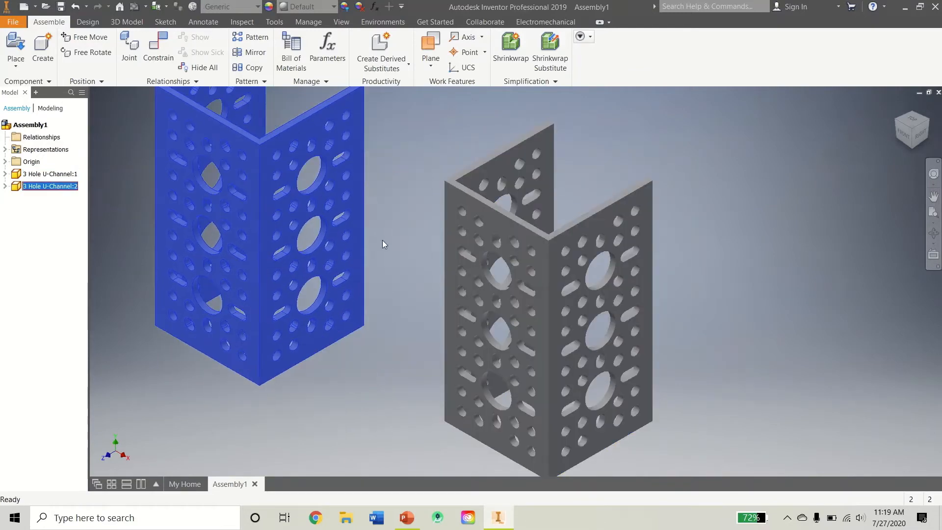
{"action": "left_click", "coordinate": [425, 230]}
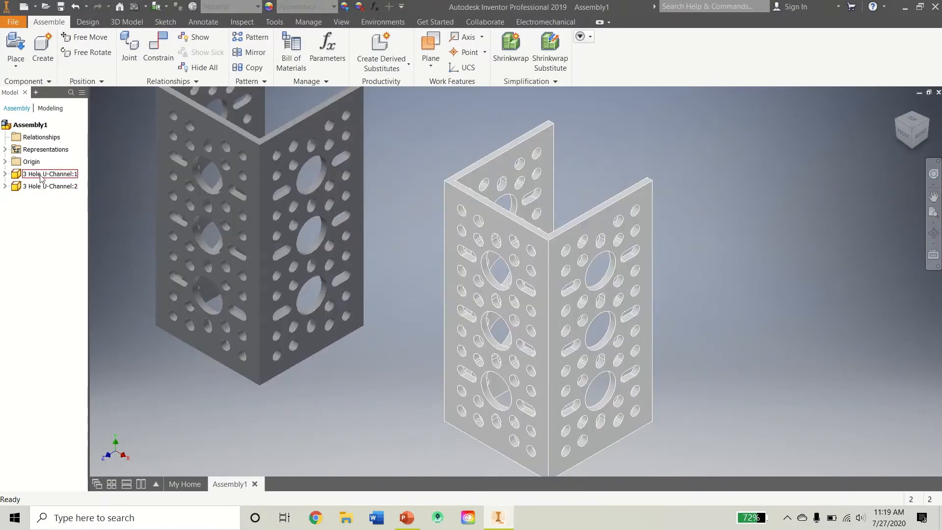
{"action": "left_click", "coordinate": [5, 174]}
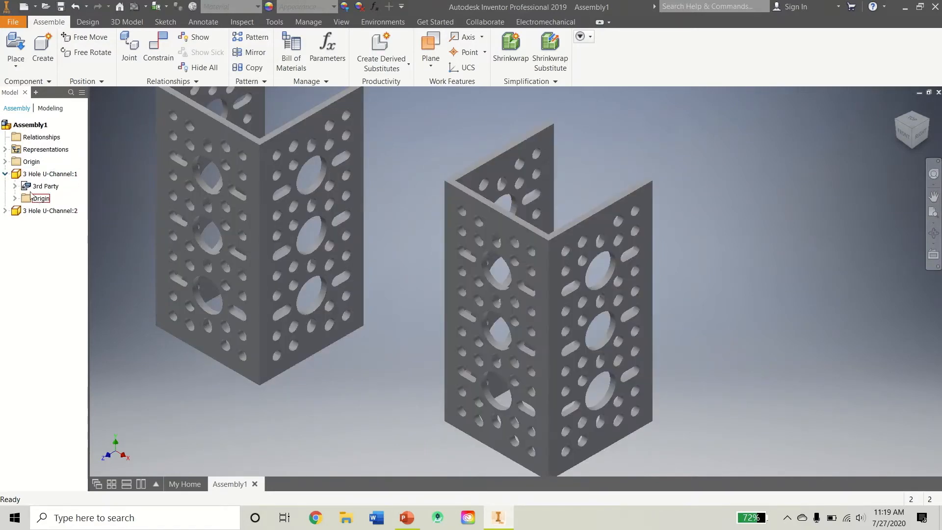
{"action": "left_click", "coordinate": [4, 173]}
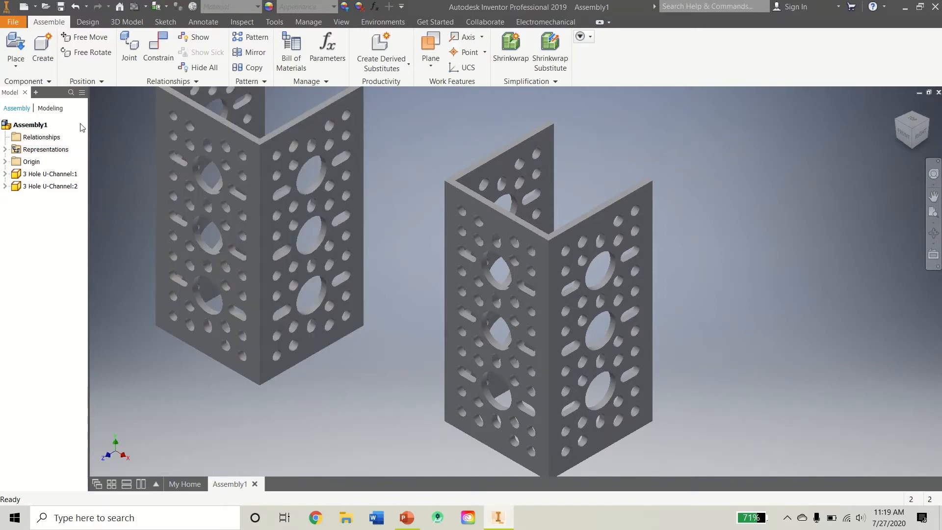
{"action": "left_click", "coordinate": [40, 125]}
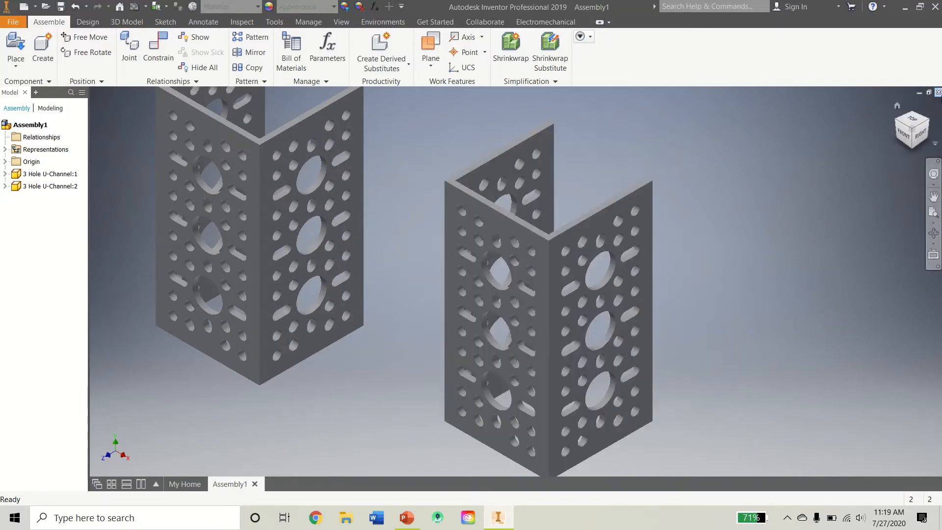
Step: Examine both U-channels from several sides, including the right and back, and return to the home view
{"action": "left_click", "coordinate": [908, 142]}
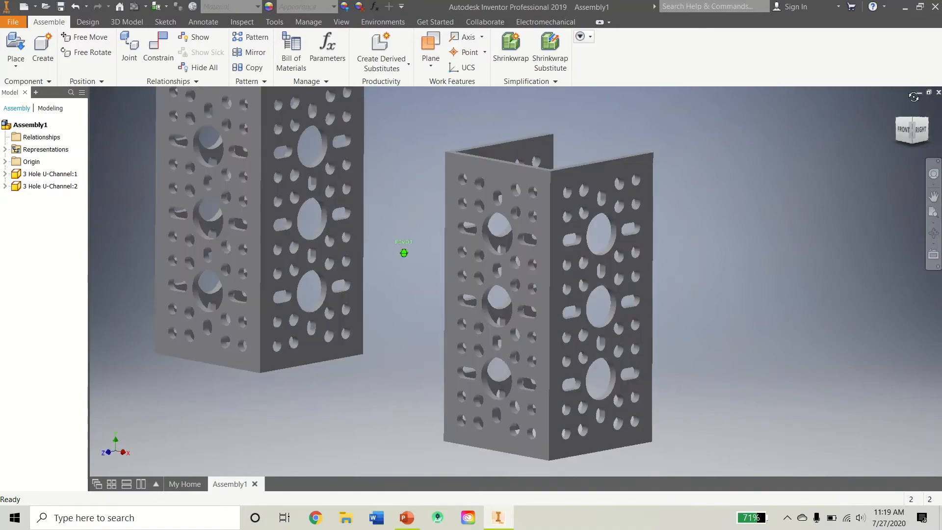
{"action": "mouse_move", "coordinate": [908, 142]}
{"action": "left_mouse_down"}
{"action": "mouse_move", "coordinate": [873, 147]}
{"action": "mouse_move", "coordinate": [833, 196]}
{"action": "mouse_move", "coordinate": [873, 162]}
{"action": "mouse_move", "coordinate": [844, 142]}
{"action": "mouse_move", "coordinate": [868, 186]}
{"action": "mouse_move", "coordinate": [834, 153]}
{"action": "mouse_move", "coordinate": [916, 131]}
{"action": "left_mouse_up"}
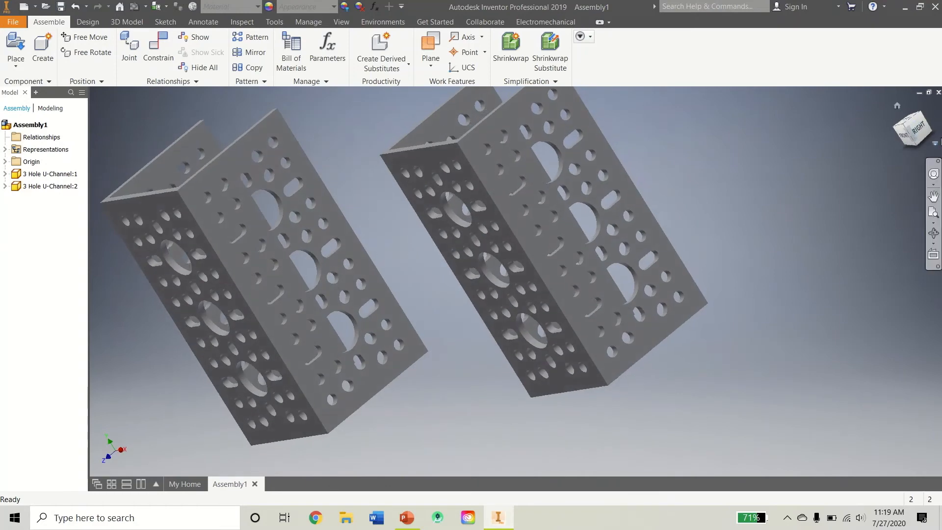
{"action": "left_click", "coordinate": [917, 130]}
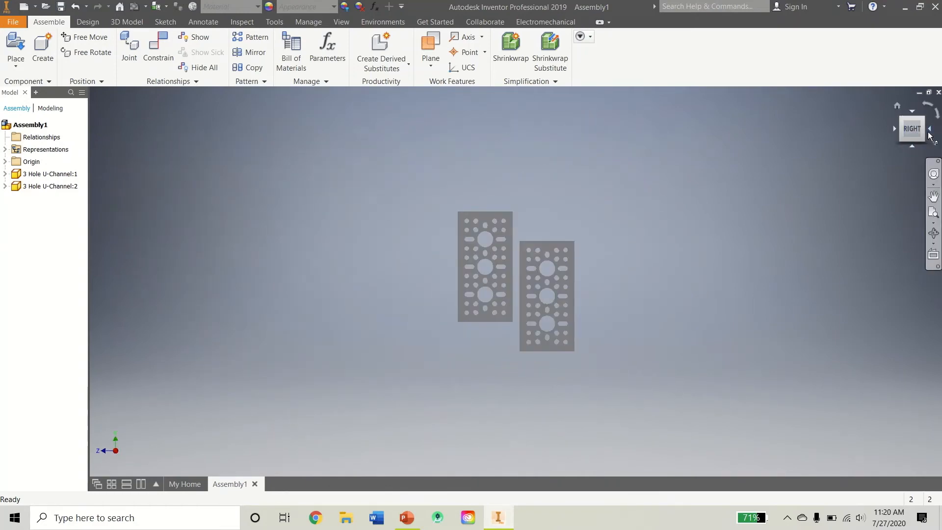
{"action": "left_click", "coordinate": [933, 131]}
{"action": "left_click", "coordinate": [913, 116]}
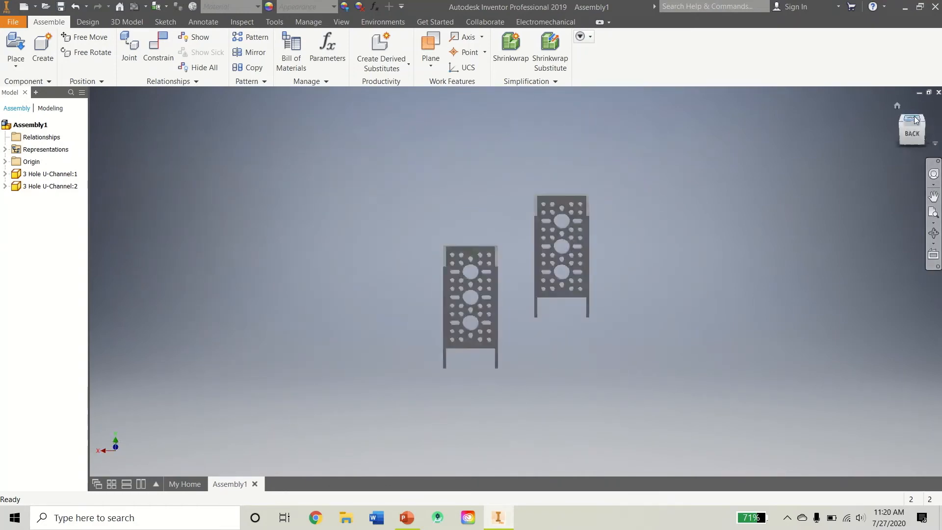
{"action": "left_click", "coordinate": [920, 142]}
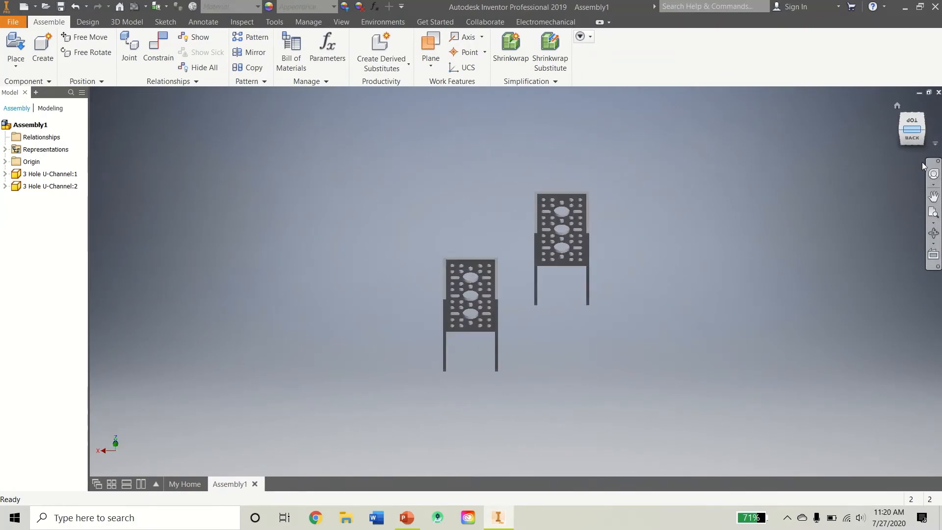
{"action": "left_click", "coordinate": [923, 132]}
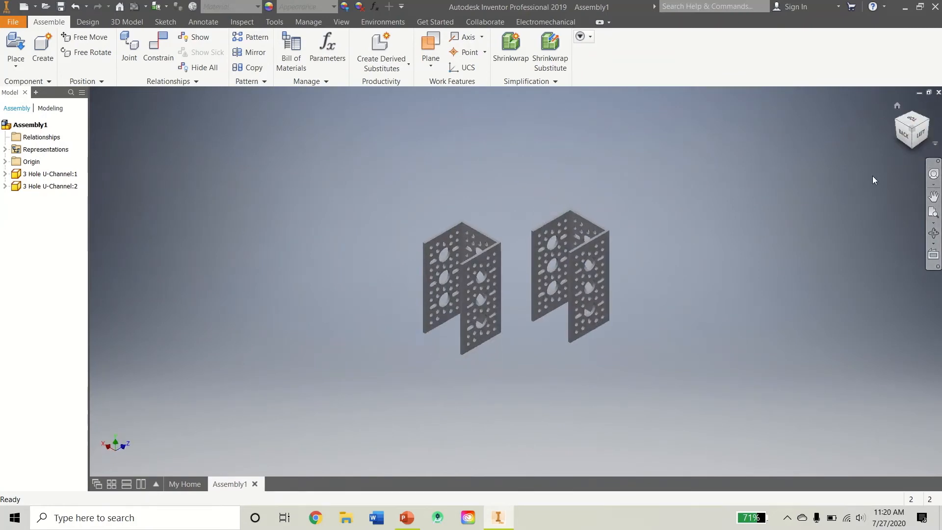
{"action": "left_click", "coordinate": [897, 108]}
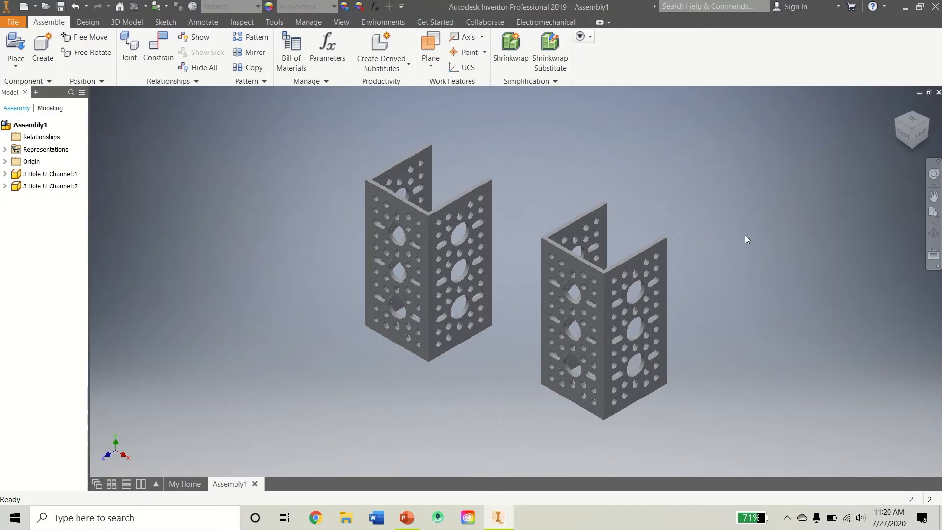
Step: Reposition both U-channels freely, with the second one up and away from the first and the first one lower
{"action": "left_click_drag", "start_coordinate": [422, 255], "coordinate": [383, 197]}
{"action": "left_click_drag", "start_coordinate": [629, 302], "coordinate": [597, 278]}
{"action": "left_click", "coordinate": [473, 267]}
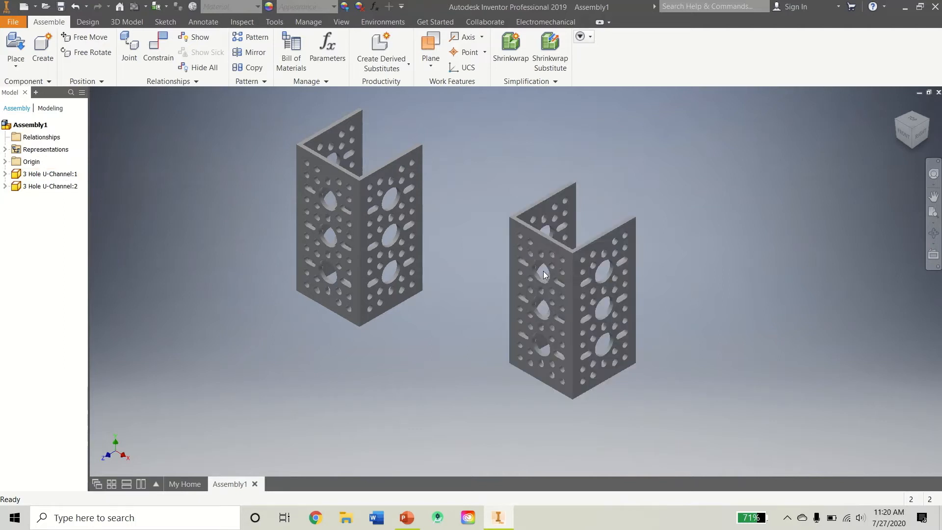
{"action": "left_click_drag", "start_coordinate": [577, 285], "coordinate": [546, 313]}
{"action": "left_click", "coordinate": [439, 351]}
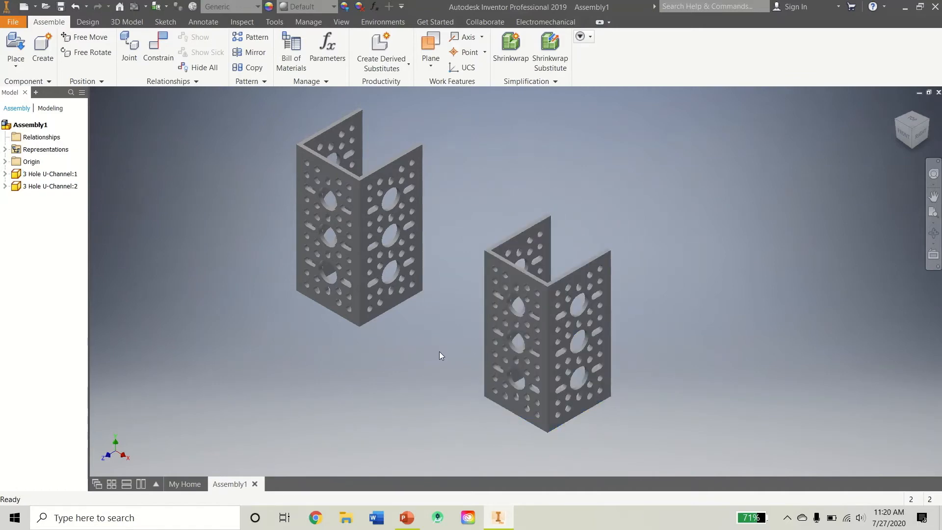
Step: Ground the first 3 Hole U-Channel and try to move it
{"action": "right_click", "coordinate": [542, 315]}
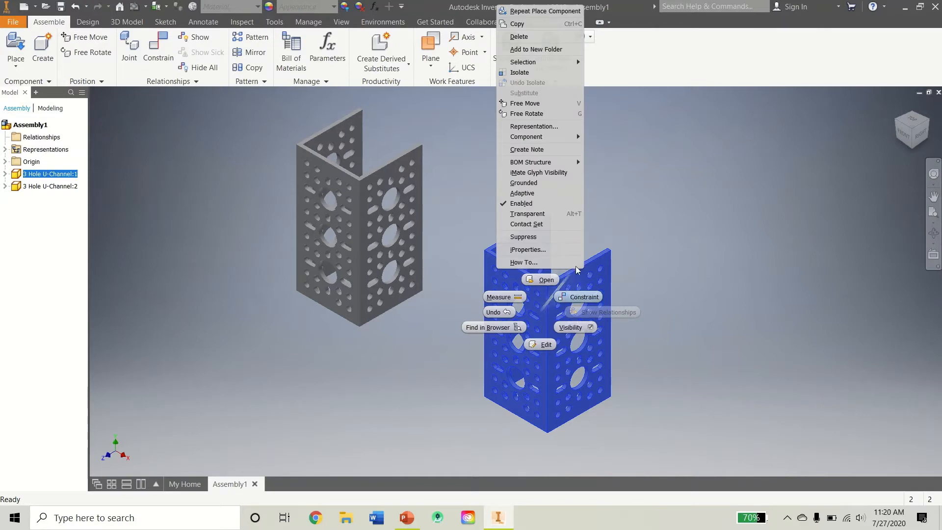
{"action": "left_click", "coordinate": [533, 185]}
{"action": "left_click", "coordinate": [705, 217]}
{"action": "left_click", "coordinate": [574, 317]}
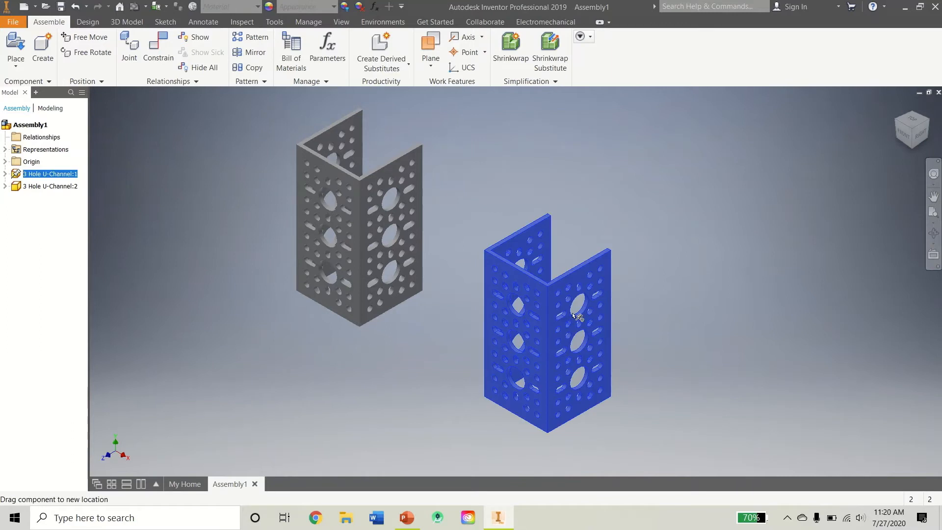
{"action": "left_click", "coordinate": [674, 259]}
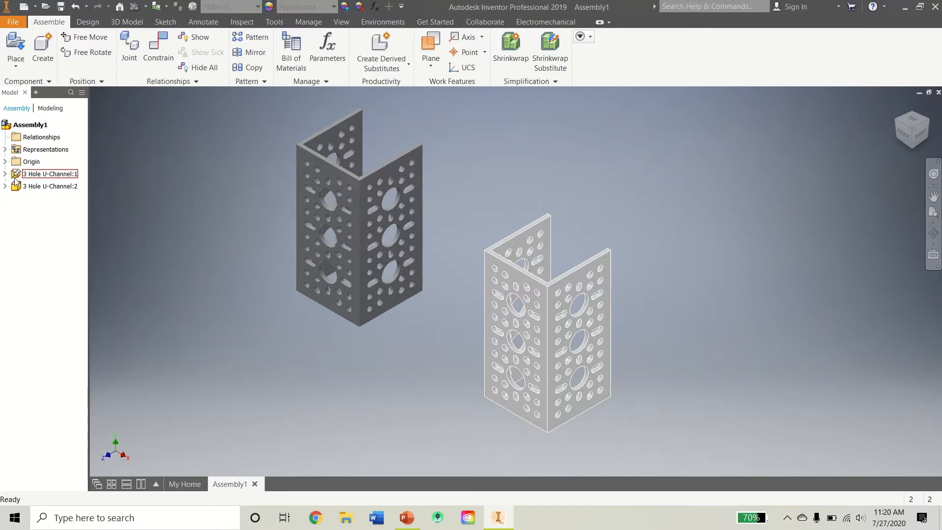
{"action": "left_click", "coordinate": [489, 309]}
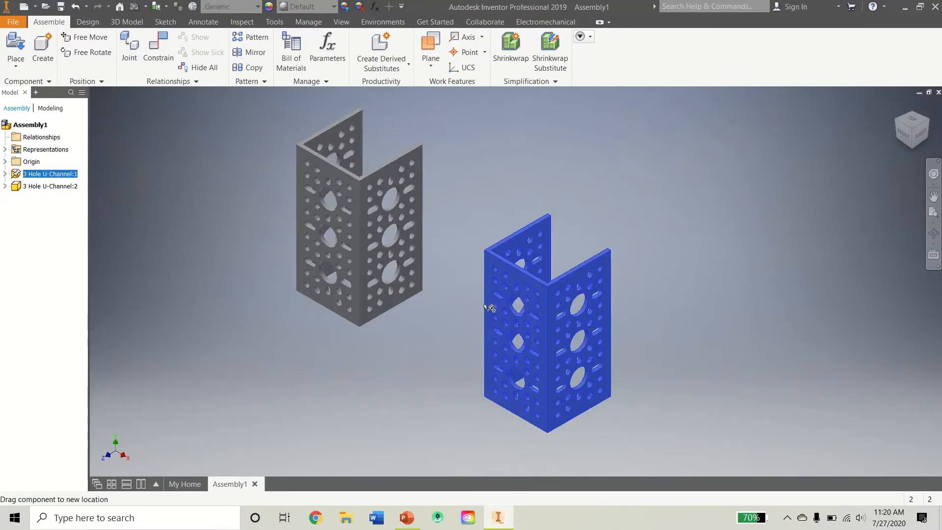
Step: Move the ungrounded second U-channel around and leave it well apart from the grounded channel
{"action": "left_click_drag", "start_coordinate": [349, 252], "coordinate": [292, 232]}
{"action": "left_click", "coordinate": [429, 315]}
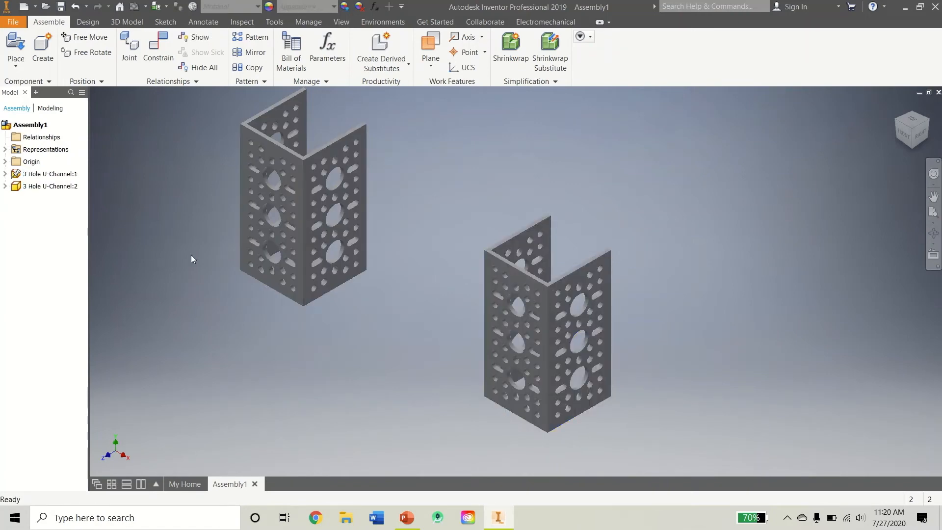
{"action": "left_click_drag", "start_coordinate": [323, 208], "coordinate": [396, 327]}
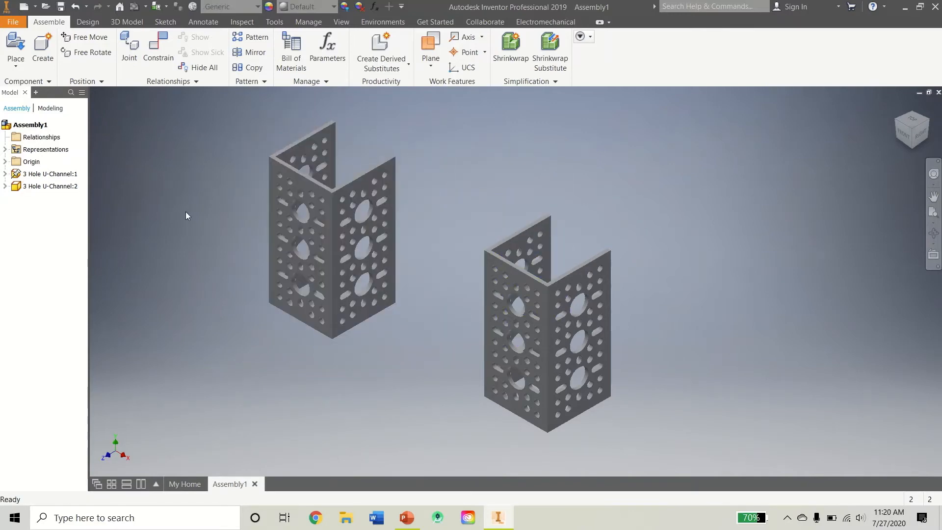
{"action": "left_click_drag", "start_coordinate": [293, 193], "coordinate": [263, 227]}
Step: Use Free Move to shift the second U-channel slightly closer to the grounded one
{"action": "left_click", "coordinate": [88, 38]}
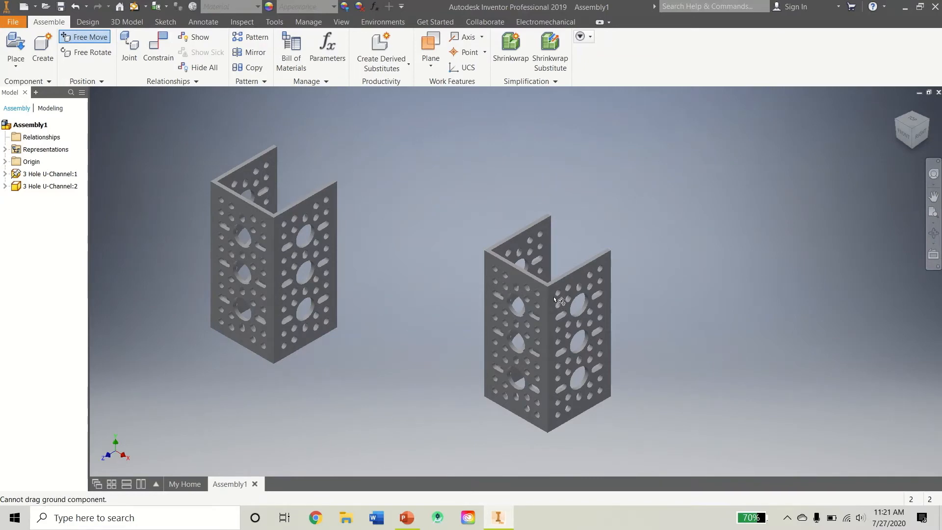
{"action": "mouse_move", "coordinate": [324, 221]}
{"action": "left_mouse_down"}
{"action": "mouse_move", "coordinate": [350, 193]}
{"action": "mouse_move", "coordinate": [335, 248]}
{"action": "mouse_move", "coordinate": [265, 257]}
{"action": "mouse_move", "coordinate": [408, 285]}
{"action": "mouse_move", "coordinate": [336, 212]}
{"action": "left_mouse_up"}
{"action": "right_click", "coordinate": [392, 265]}
{"action": "left_click", "coordinate": [430, 269]}
{"action": "left_click", "coordinate": [424, 187]}
Step: Free-rotate the second U-channel so it lies tilted with its open side facing up, and move it slightly higher
{"action": "left_click", "coordinate": [85, 52]}
{"action": "left_click", "coordinate": [289, 194]}
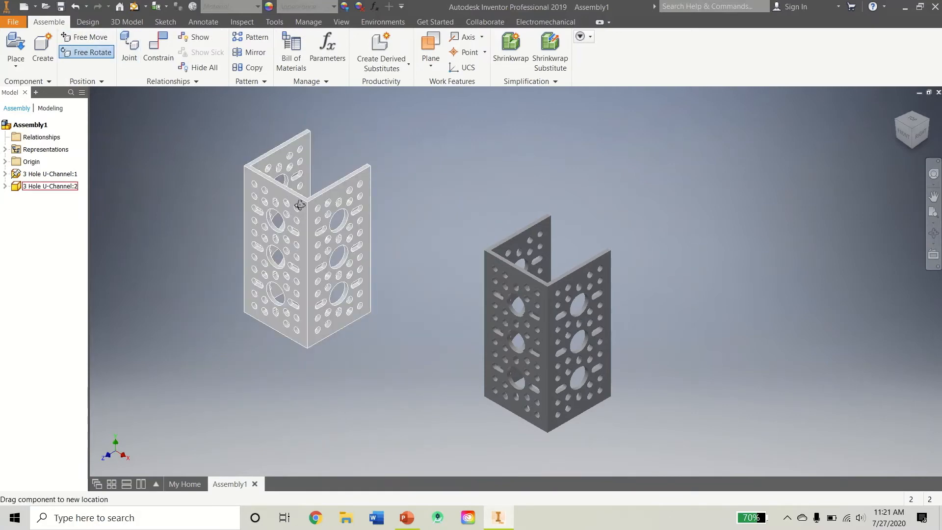
{"action": "left_click", "coordinate": [299, 205]}
{"action": "left_click_drag", "start_coordinate": [340, 224], "coordinate": [91, 135]}
{"action": "left_click_drag", "start_coordinate": [233, 153], "coordinate": [319, 330]}
{"action": "right_click", "coordinate": [174, 151]}
{"action": "left_click", "coordinate": [213, 148]}
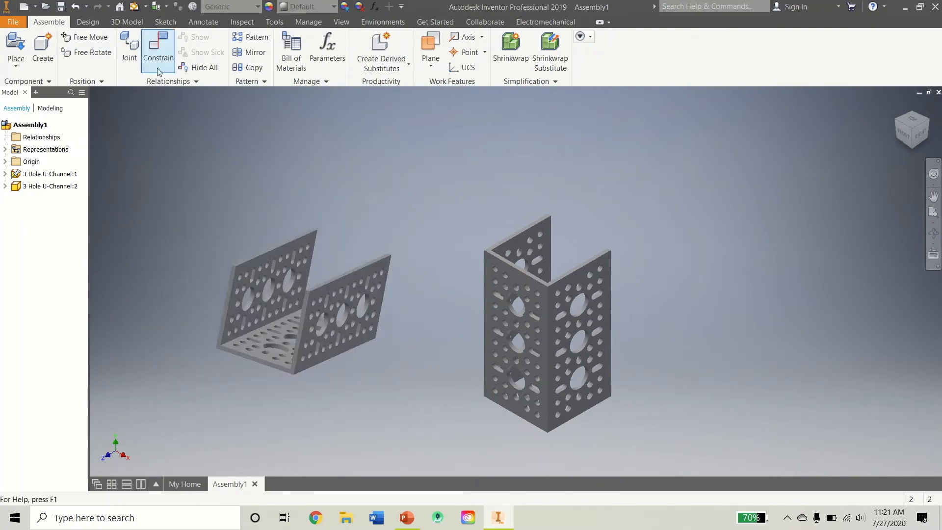
{"action": "left_click_drag", "start_coordinate": [261, 301], "coordinate": [305, 245]}
{"action": "left_click", "coordinate": [195, 258]}
Step: Place a 1 Hole U-Channel from the U-Channels folder beside the grounded 3 Hole U-Channel, opposite the tilted one
{"action": "left_click", "coordinate": [16, 45]}
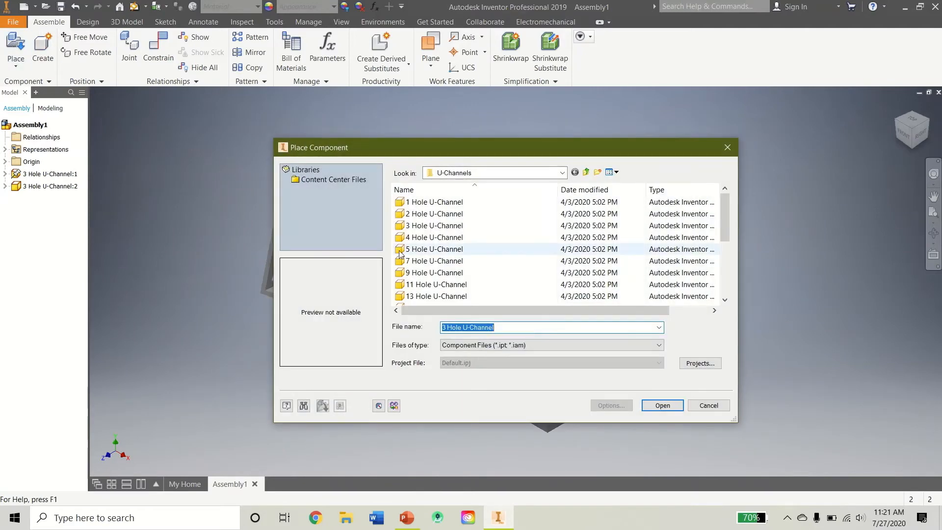
{"action": "left_click", "coordinate": [439, 214]}
{"action": "left_click", "coordinate": [662, 405]}
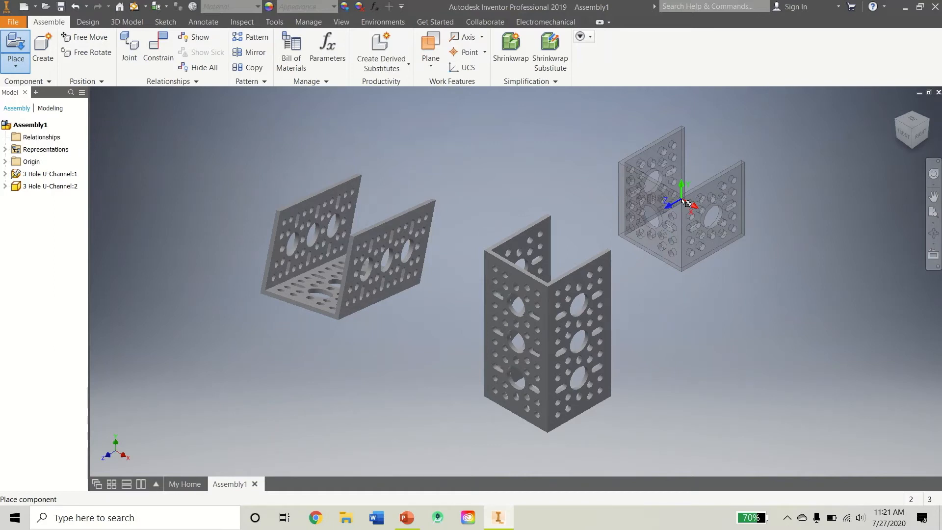
{"action": "right_click", "coordinate": [702, 243]}
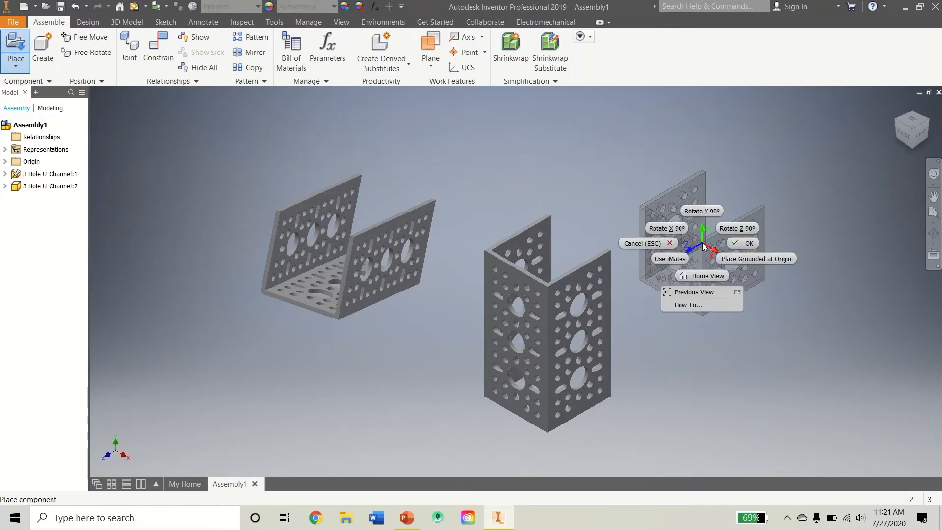
{"action": "left_click", "coordinate": [701, 243]}
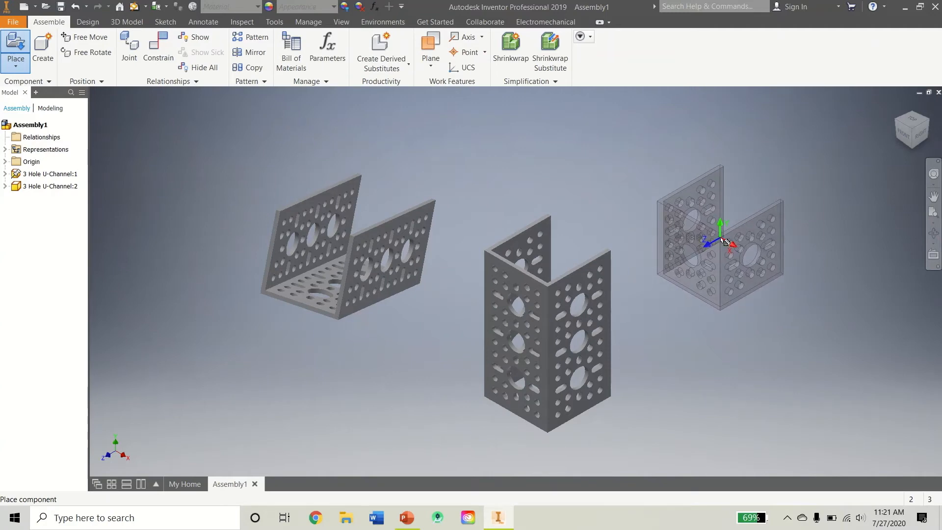
{"action": "right_click", "coordinate": [722, 241]}
{"action": "left_click", "coordinate": [720, 238]}
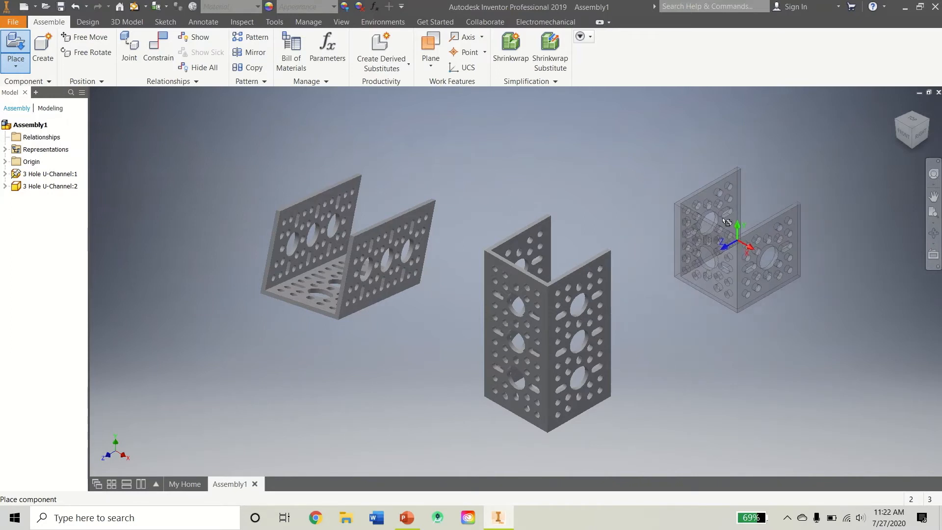
{"action": "left_click", "coordinate": [752, 267]}
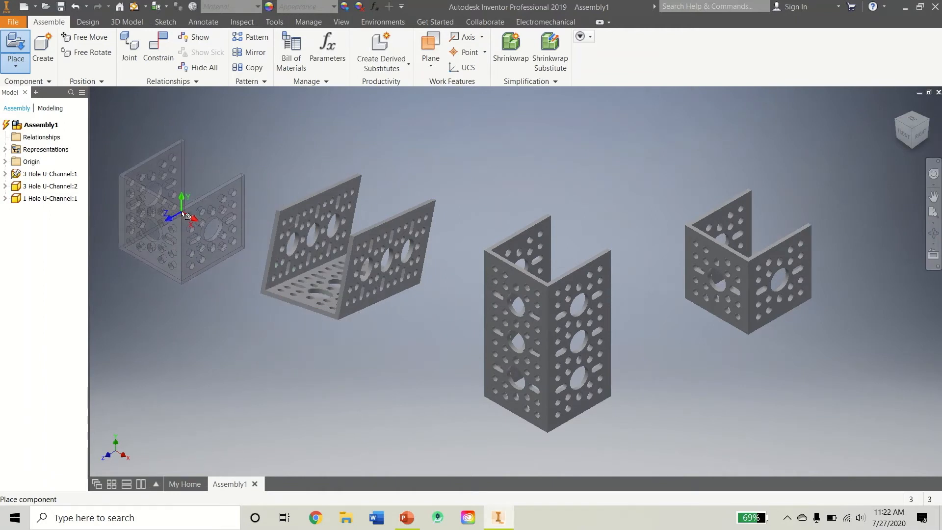
Step: Rotate a second 1 Hole U-Channel by 90° about X three times and place it open side down beyond the tilted channel
{"action": "right_click", "coordinate": [184, 216]}
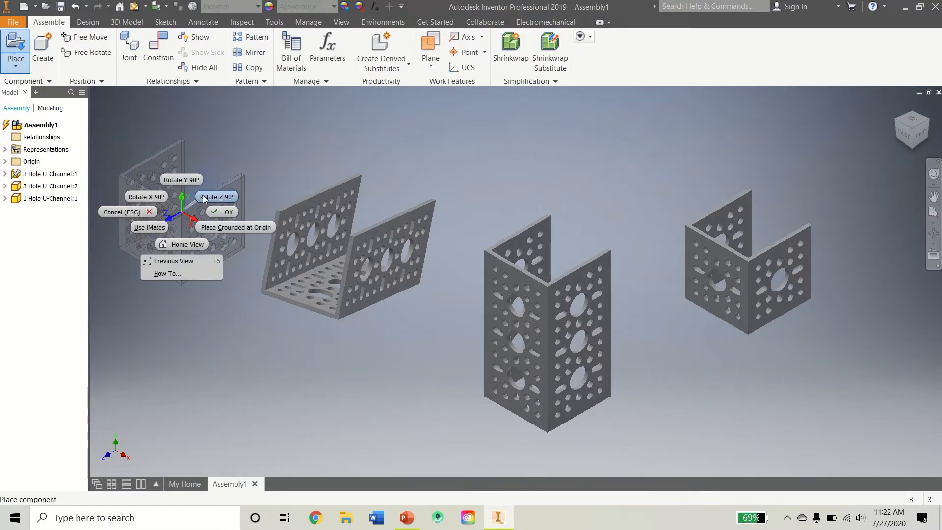
{"action": "left_click", "coordinate": [163, 199]}
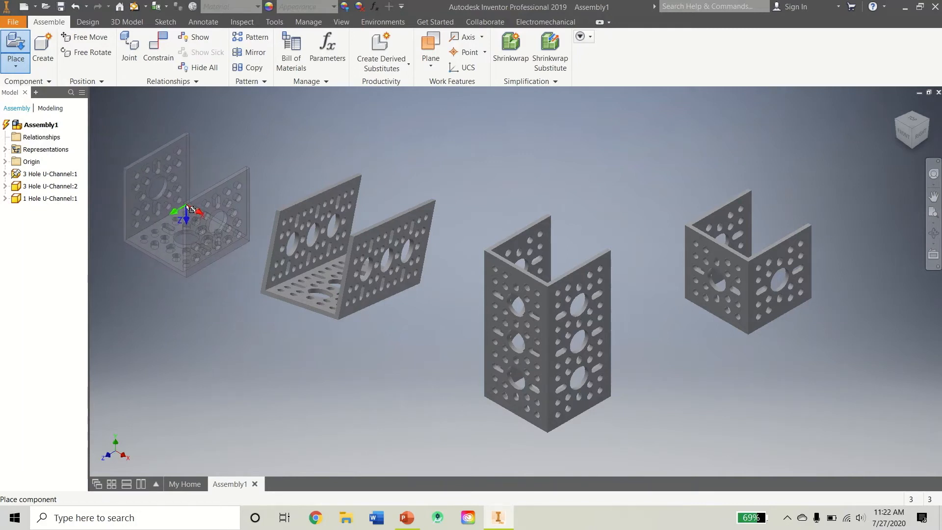
{"action": "right_click", "coordinate": [219, 181]}
{"action": "left_click", "coordinate": [195, 167]}
{"action": "right_click", "coordinate": [202, 187]}
{"action": "left_click", "coordinate": [182, 173]}
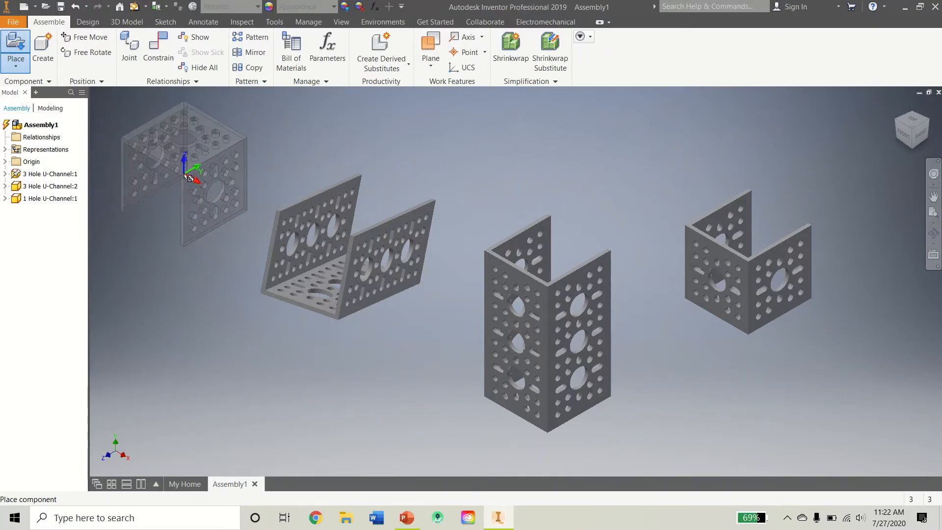
{"action": "left_click", "coordinate": [201, 206]}
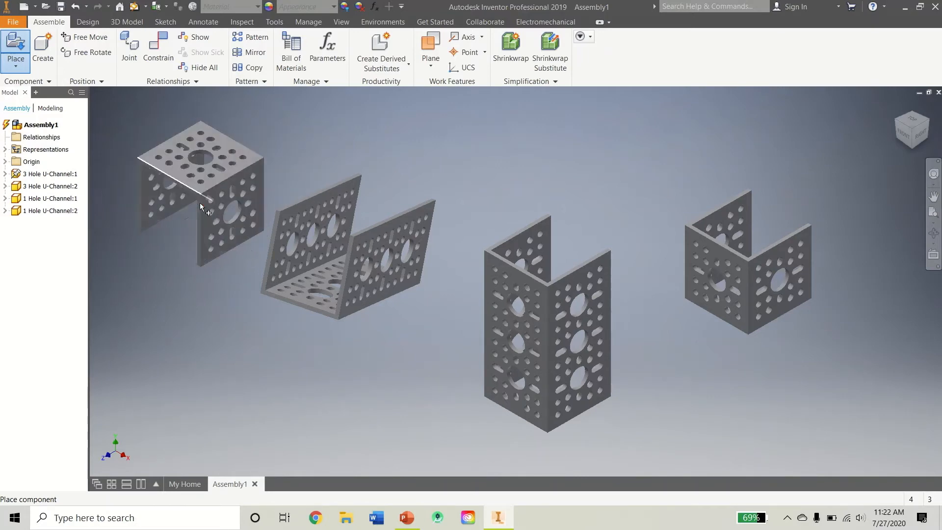
{"action": "right_click", "coordinate": [198, 319]}
{"action": "left_click", "coordinate": [237, 319]}
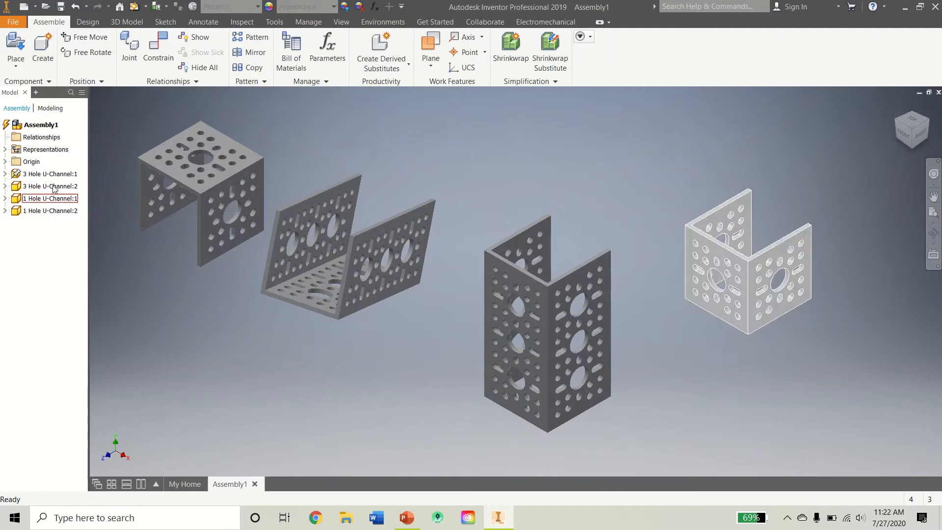
{"action": "left_click", "coordinate": [49, 211]}
{"action": "left_click", "coordinate": [191, 267]}
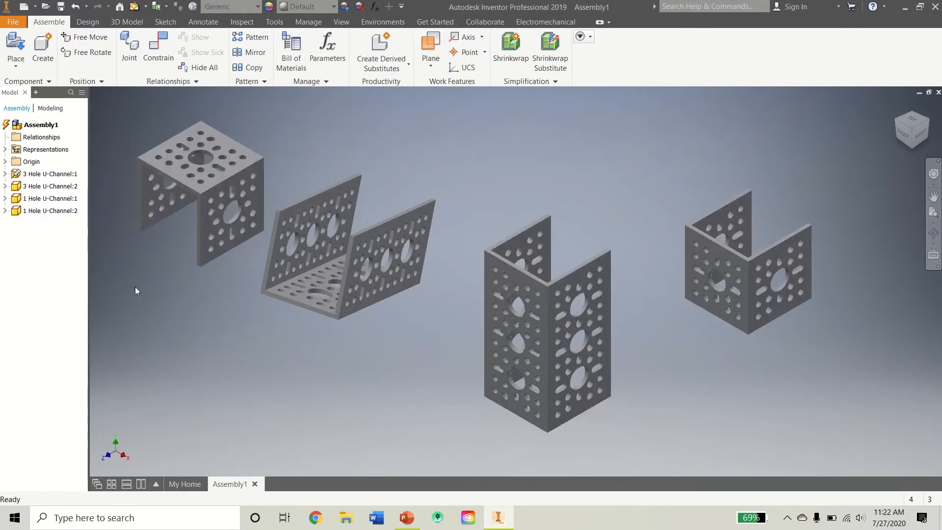
{"action": "right_click", "coordinate": [63, 211]}
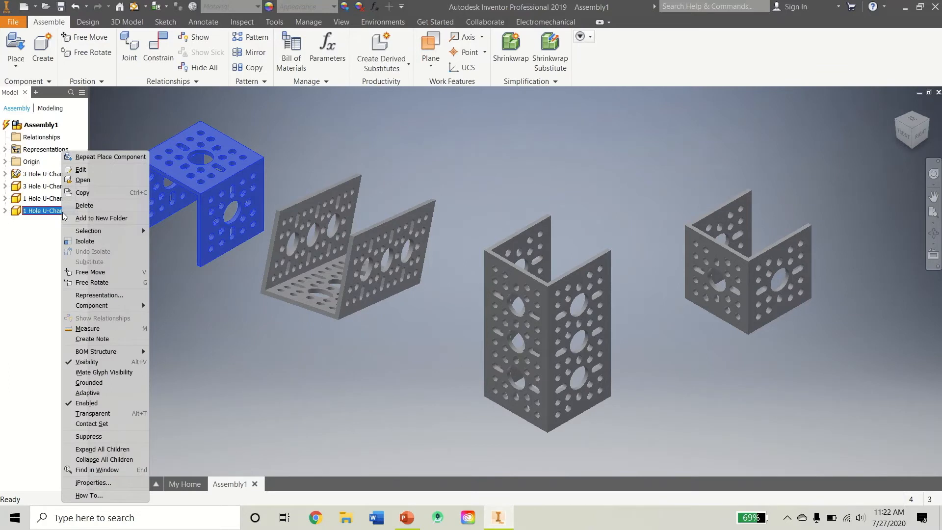
{"action": "left_click", "coordinate": [204, 324]}
{"action": "right_click", "coordinate": [203, 195]}
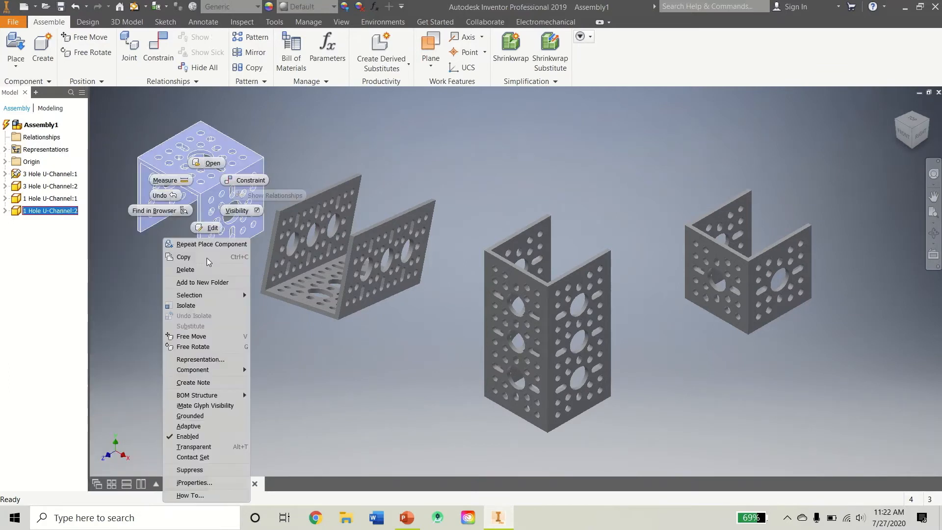
{"action": "left_click", "coordinate": [301, 389]}
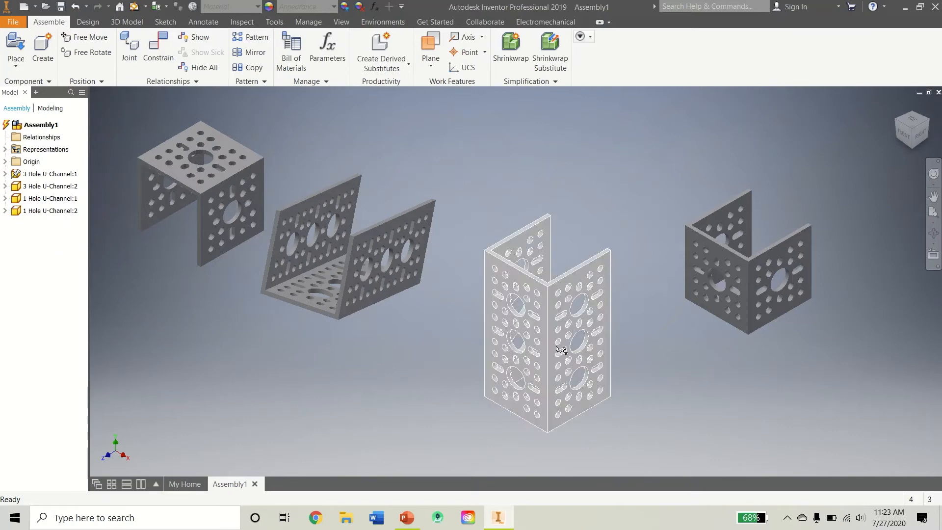
Step: Move the upside-down 1 Hole U-Channel lower and turn off its visibility
{"action": "left_click", "coordinate": [193, 169]}
{"action": "left_click_drag", "start_coordinate": [192, 169], "coordinate": [163, 276]}
{"action": "left_click", "coordinate": [311, 367]}
{"action": "left_click", "coordinate": [210, 278]}
{"action": "right_click", "coordinate": [210, 278]}
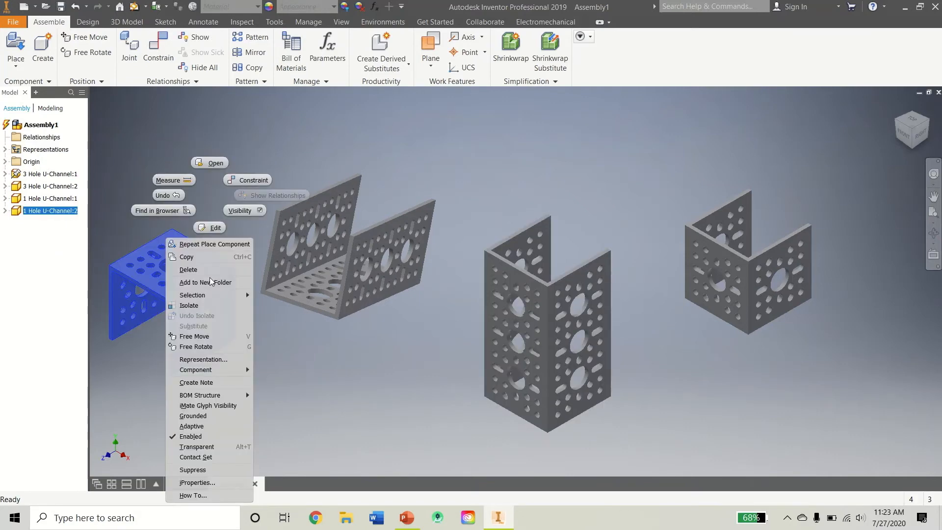
{"action": "left_click", "coordinate": [247, 214]}
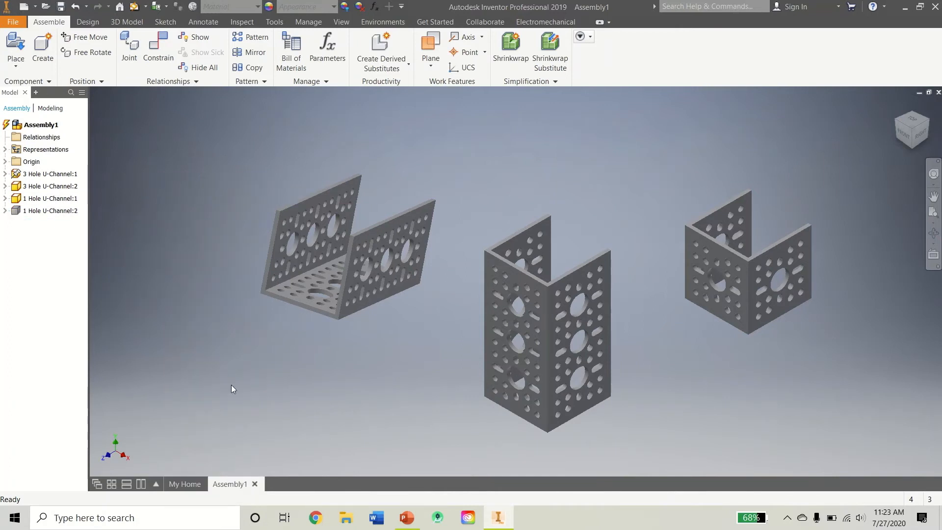
Step: Turn the hidden 1 Hole U-Channel's visibility back on and move it up beside the tilted 3 Hole U-Channel
{"action": "right_click", "coordinate": [18, 212]}
{"action": "left_click", "coordinate": [297, 423]}
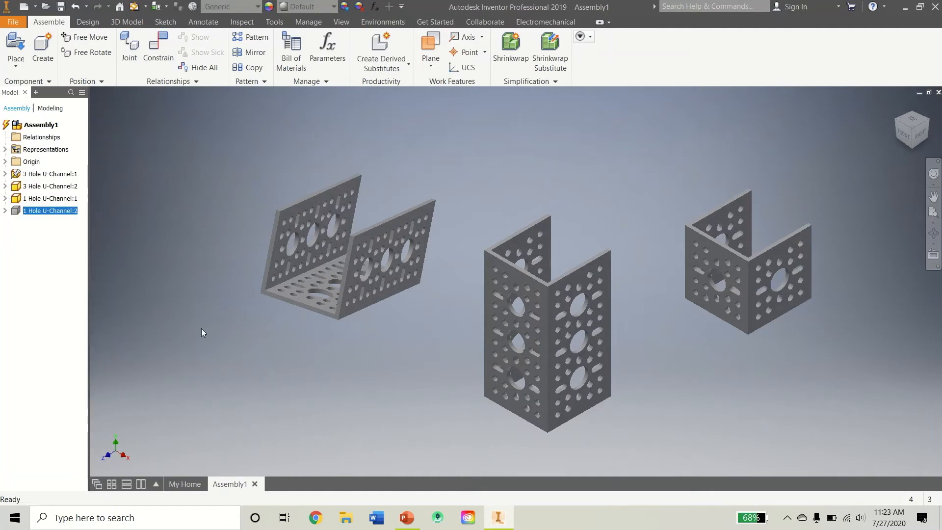
{"action": "left_click", "coordinate": [186, 361]}
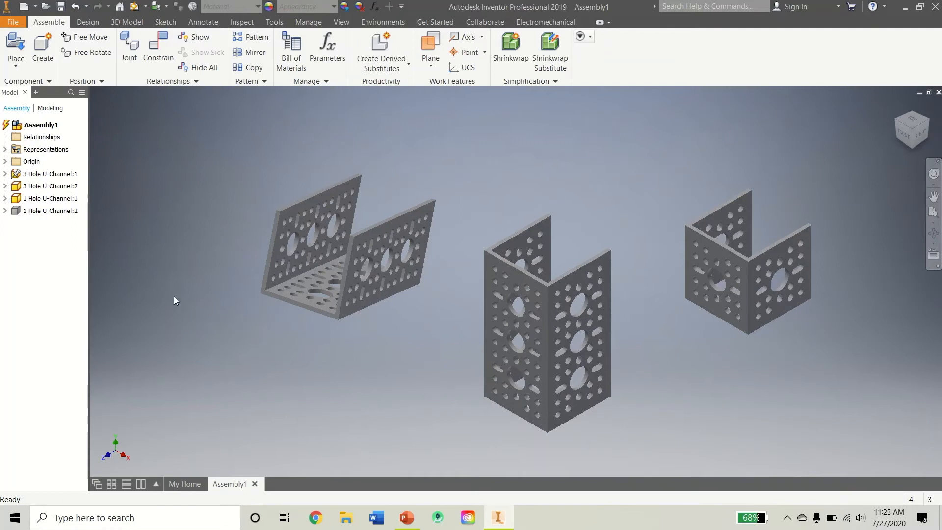
{"action": "right_click", "coordinate": [37, 213]}
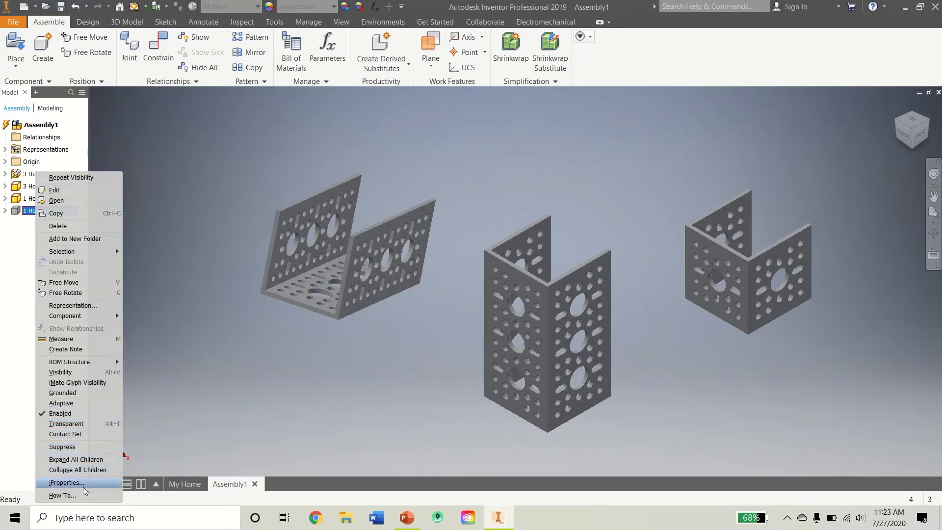
{"action": "left_click", "coordinate": [81, 373]}
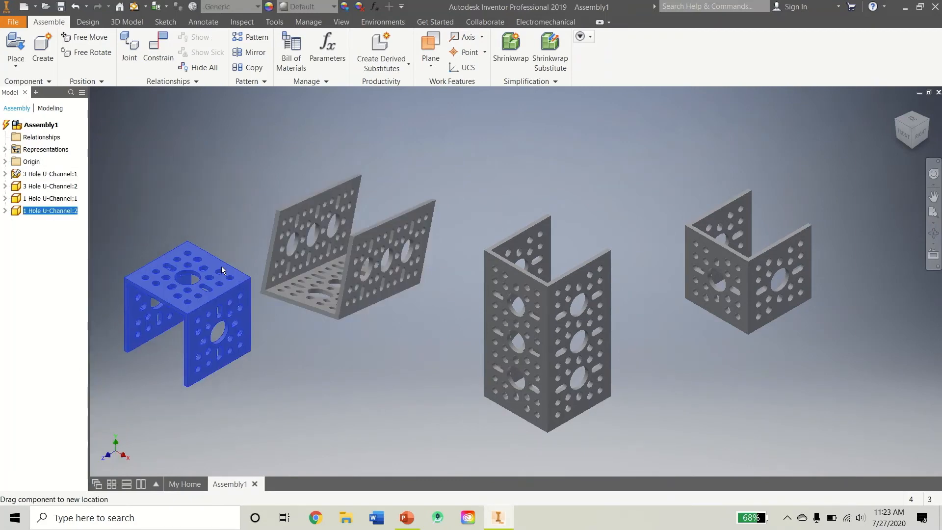
{"action": "left_click", "coordinate": [238, 292]}
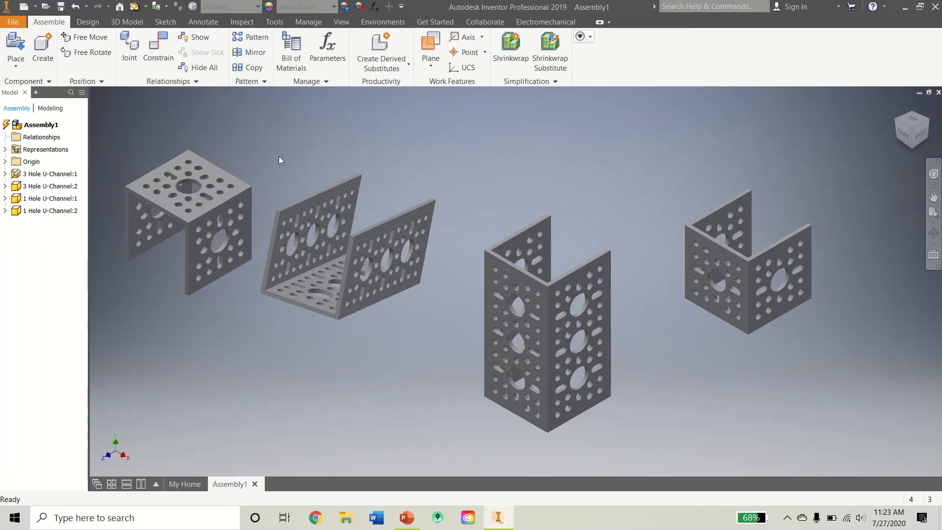
Step: Review the assembly's Bill of Materials and its Parameters table, closing each without changes
{"action": "left_click", "coordinate": [294, 68]}
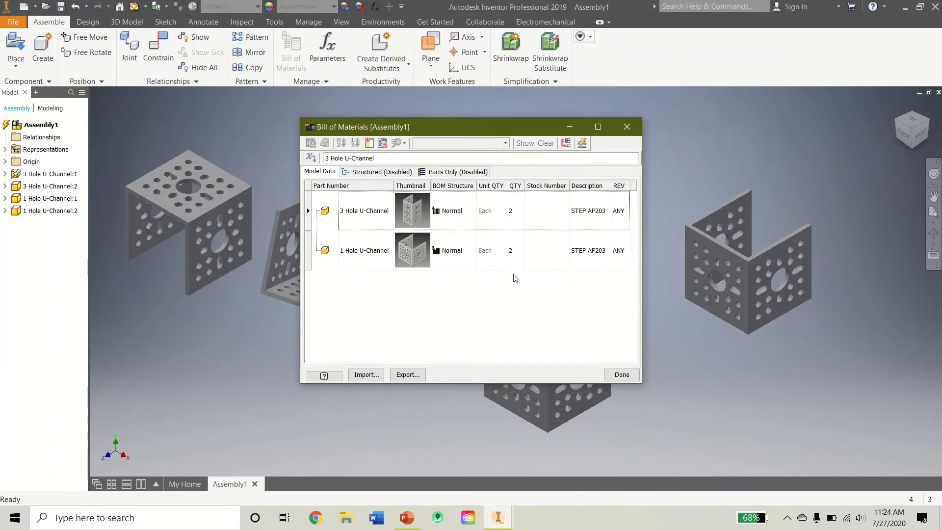
{"action": "left_click", "coordinate": [621, 375]}
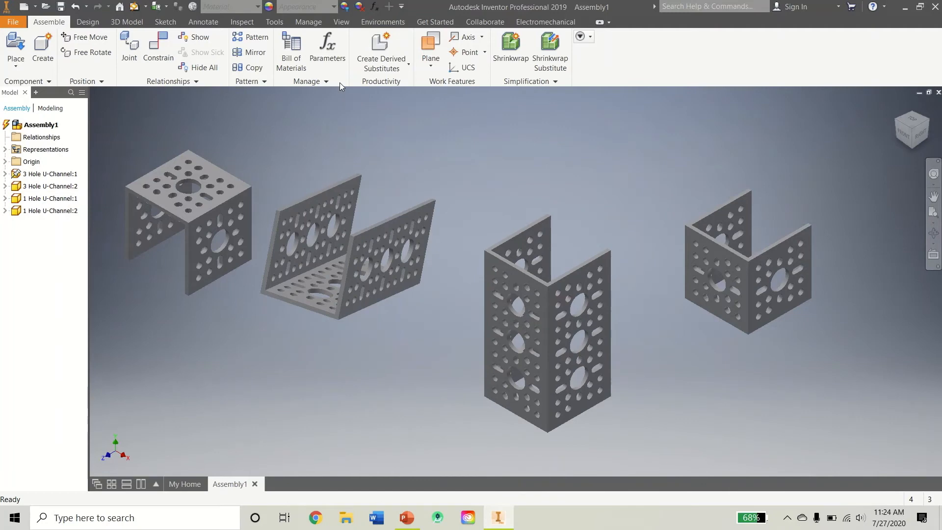
{"action": "left_click", "coordinate": [331, 65]}
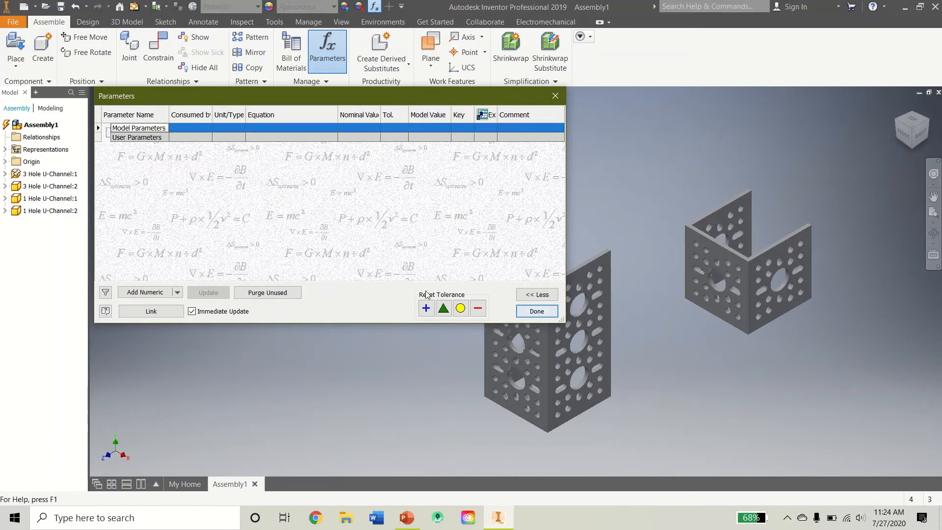
{"action": "left_click", "coordinate": [536, 311]}
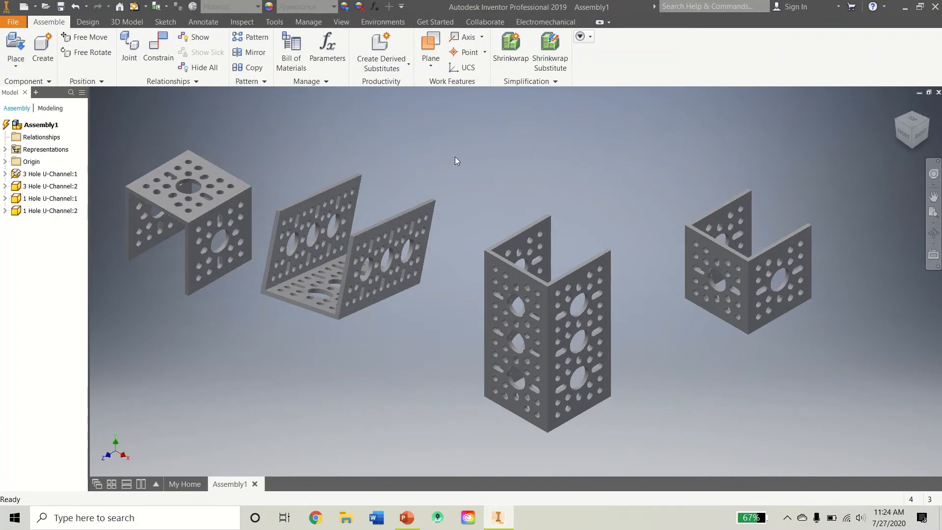
Step: Try to shrinkwrap the assembly, and save it as Assembly1 in the CAD Tutorials Inventor Files folder
{"action": "left_click", "coordinate": [518, 63]}
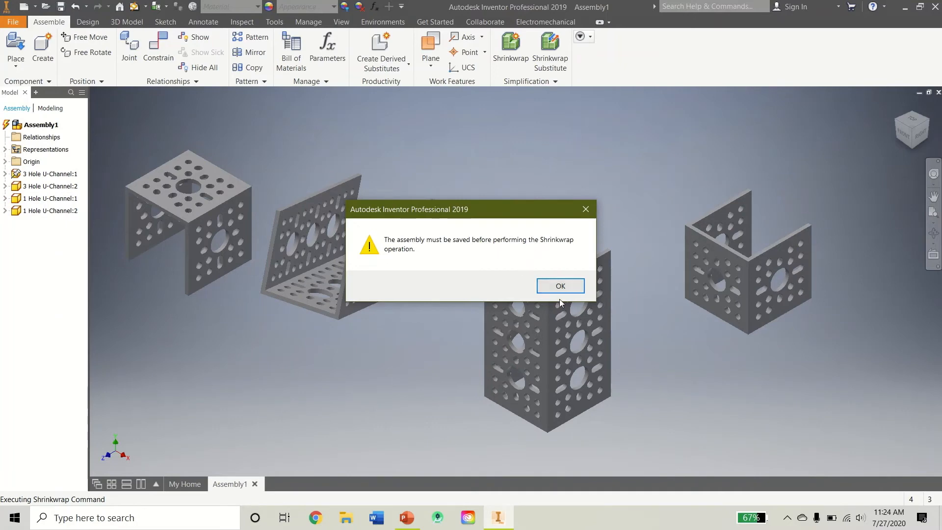
{"action": "left_click", "coordinate": [559, 286]}
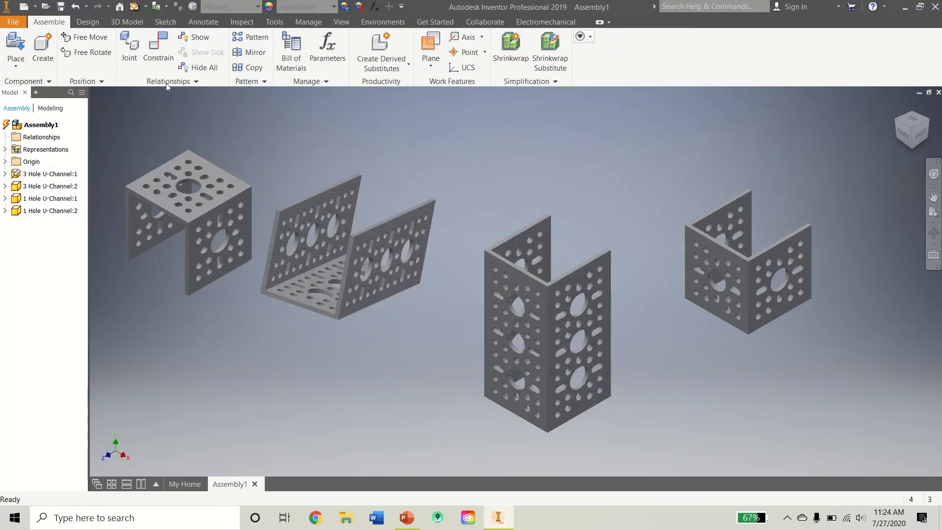
{"action": "left_click", "coordinate": [62, 11]}
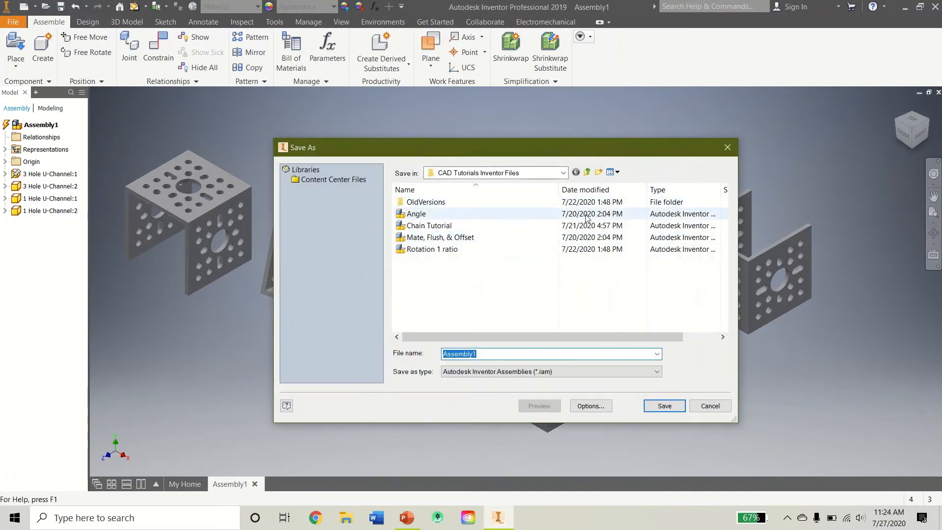
{"action": "left_click", "coordinate": [671, 406]}
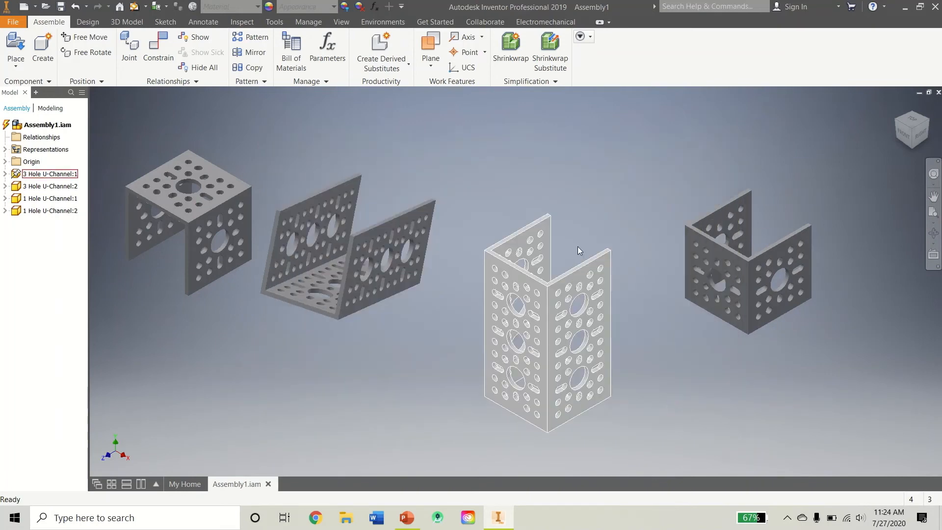
Step: Update the assembly and create a Shrinkwrap part from all four U-channels with the default component settings
{"action": "left_click", "coordinate": [548, 67]}
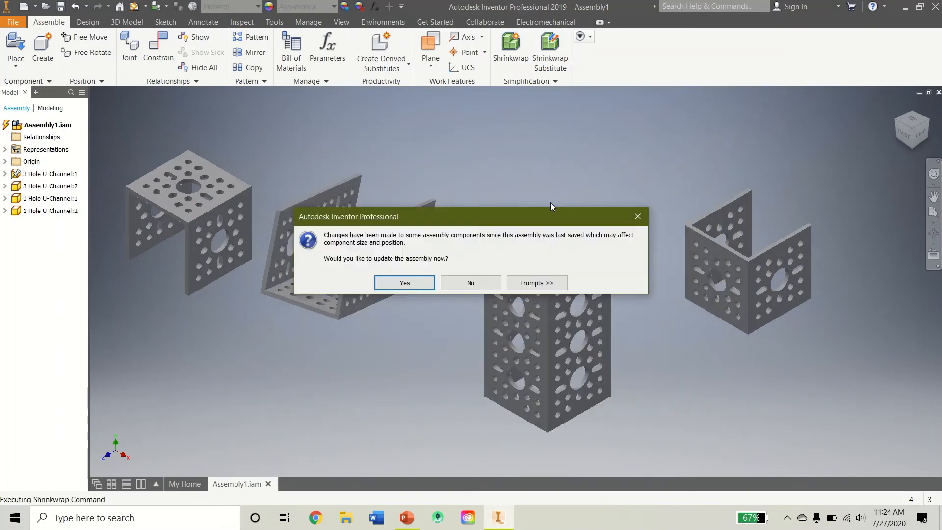
{"action": "left_click", "coordinate": [404, 283]}
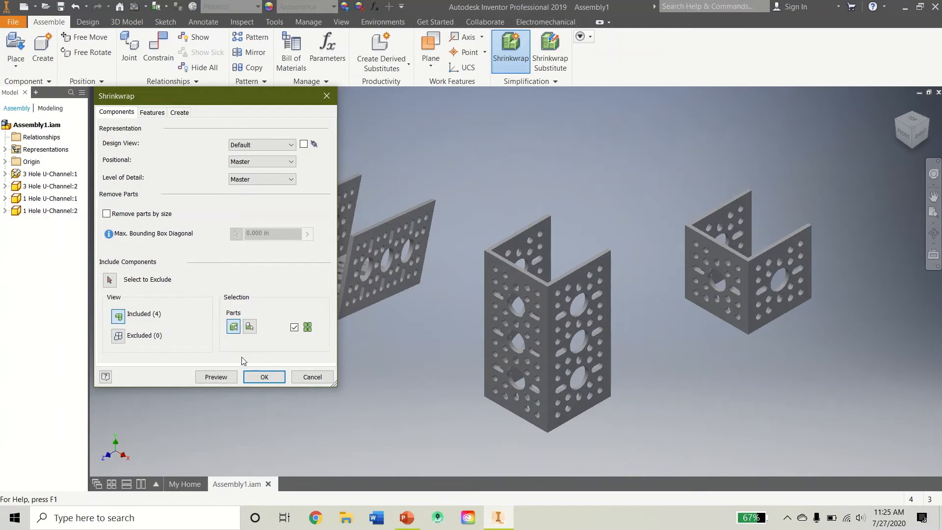
{"action": "left_click", "coordinate": [267, 376]}
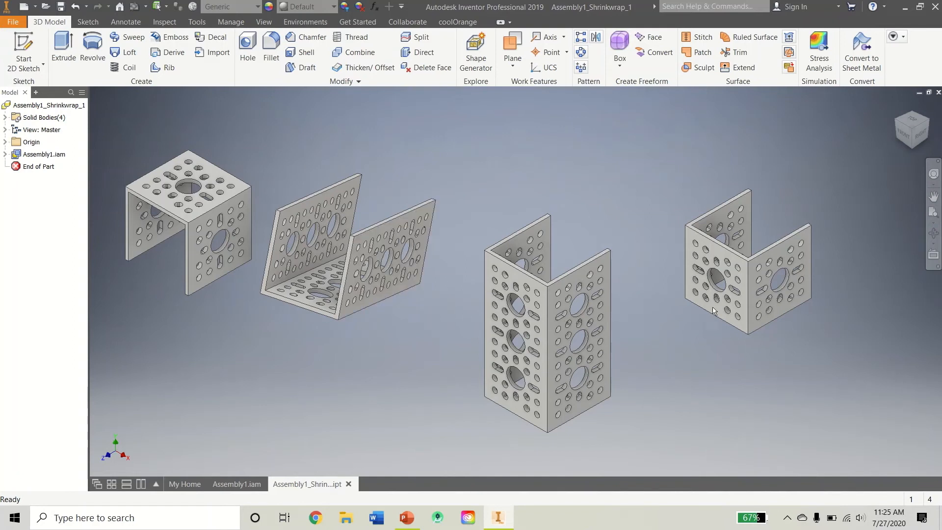
Step: Try selecting a channel in the shrinkwrapped part, and undo the Shrinkwrap to return to the assembly
{"action": "left_click", "coordinate": [774, 308]}
{"action": "left_click", "coordinate": [697, 432]}
{"action": "left_click", "coordinate": [75, 7]}
Step: Move the upside-down 1 Hole U-Channel around in the assembly and leave it slightly higher beside the tilted channel
{"action": "mouse_move", "coordinate": [229, 210]}
{"action": "left_mouse_down"}
{"action": "mouse_move", "coordinate": [184, 251]}
{"action": "mouse_move", "coordinate": [223, 210]}
{"action": "left_mouse_up"}
{"action": "left_click", "coordinate": [251, 391]}
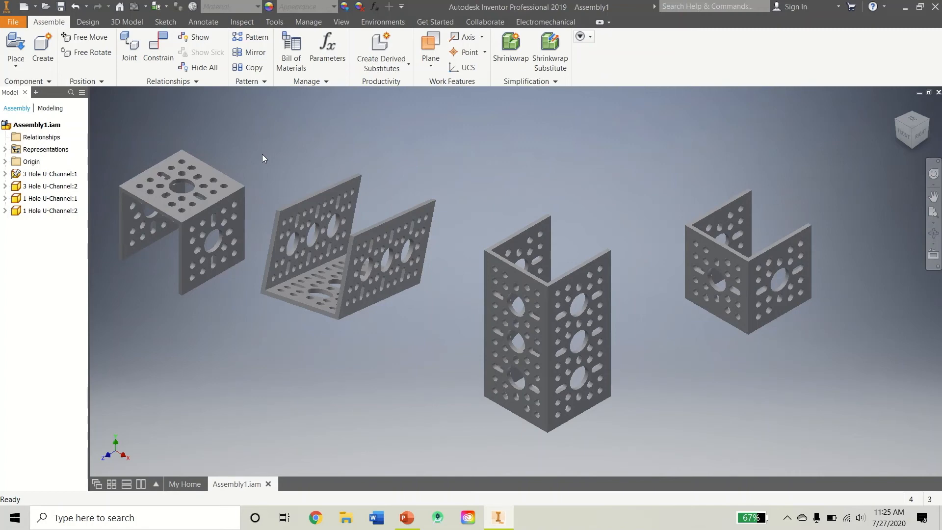
{"action": "left_click_drag", "start_coordinate": [235, 193], "coordinate": [246, 173]}
{"action": "left_click", "coordinate": [310, 146]}
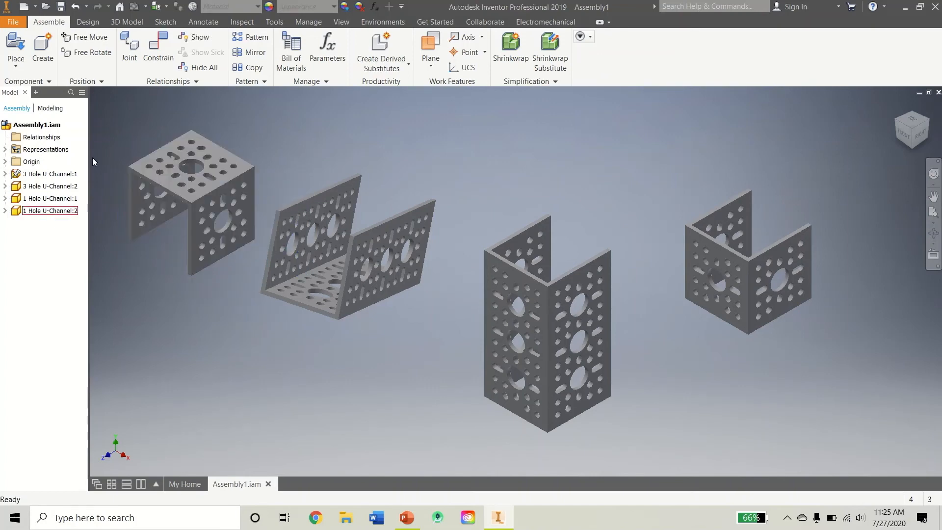
Step: Update the physical properties in the assembly's iProperties and review the Center of Gravity and Principal inertial properties
{"action": "left_click", "coordinate": [14, 22]}
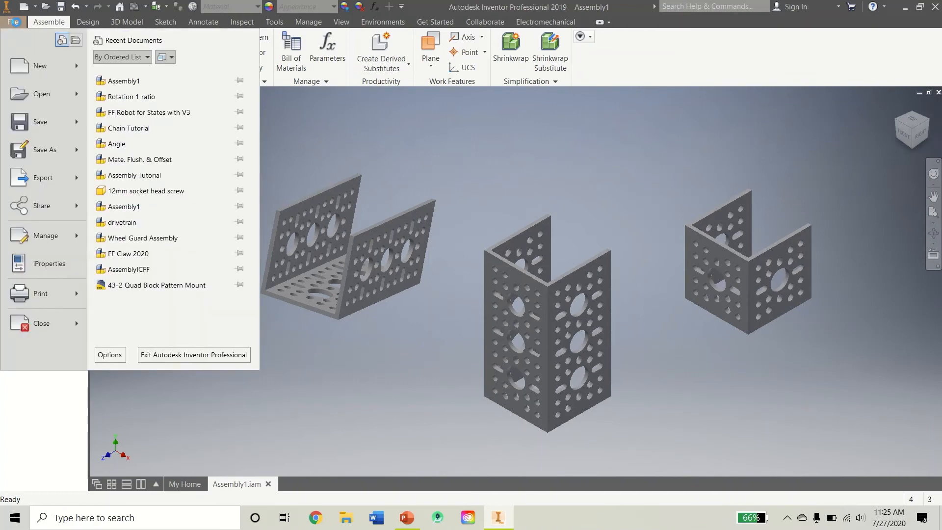
{"action": "left_click", "coordinate": [30, 259]}
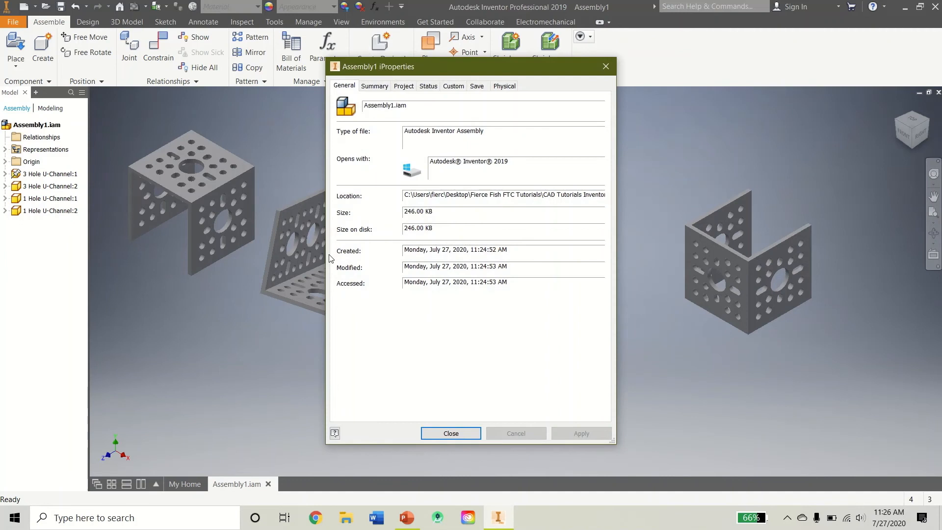
{"action": "left_click", "coordinate": [504, 86]}
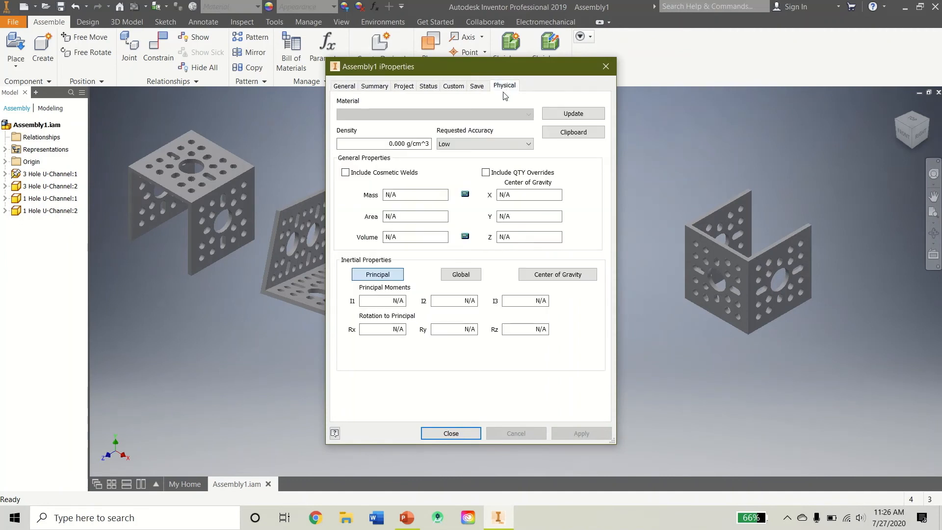
{"action": "left_click", "coordinate": [568, 116]}
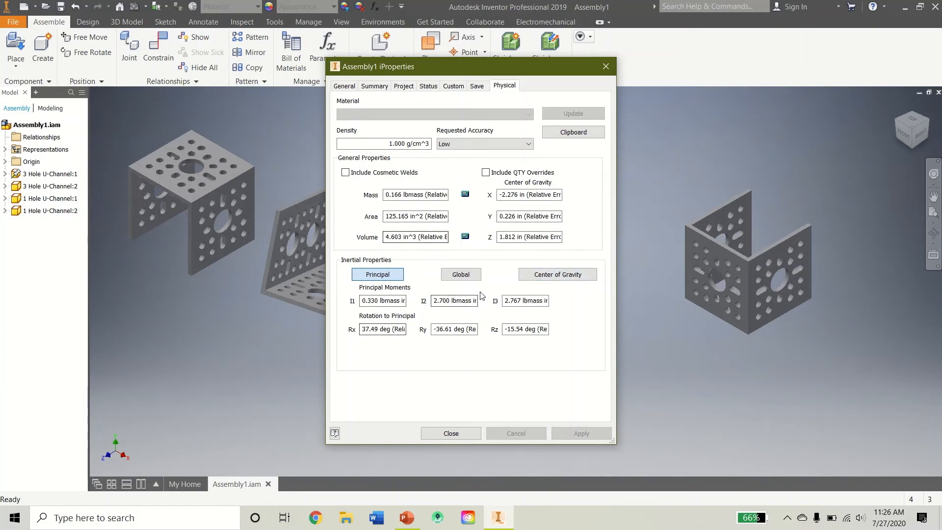
{"action": "left_click", "coordinate": [530, 275]}
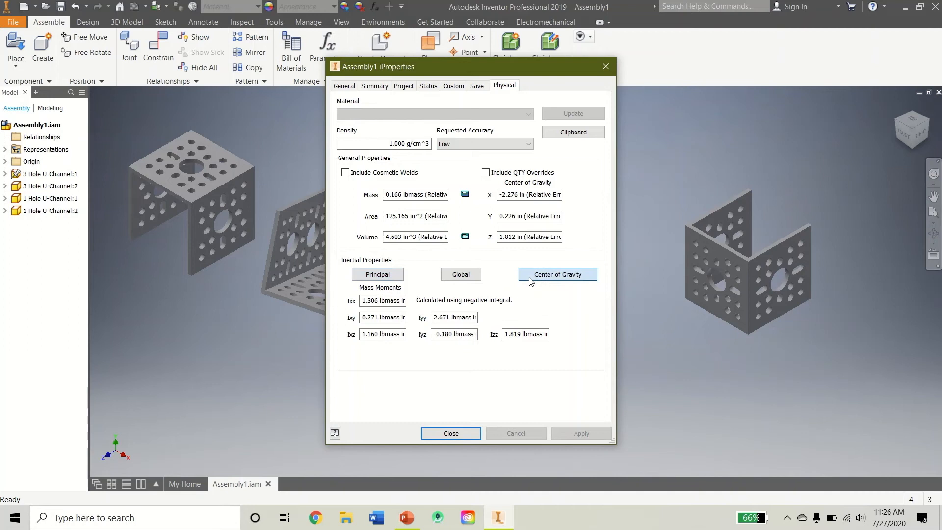
{"action": "left_click", "coordinate": [375, 275]}
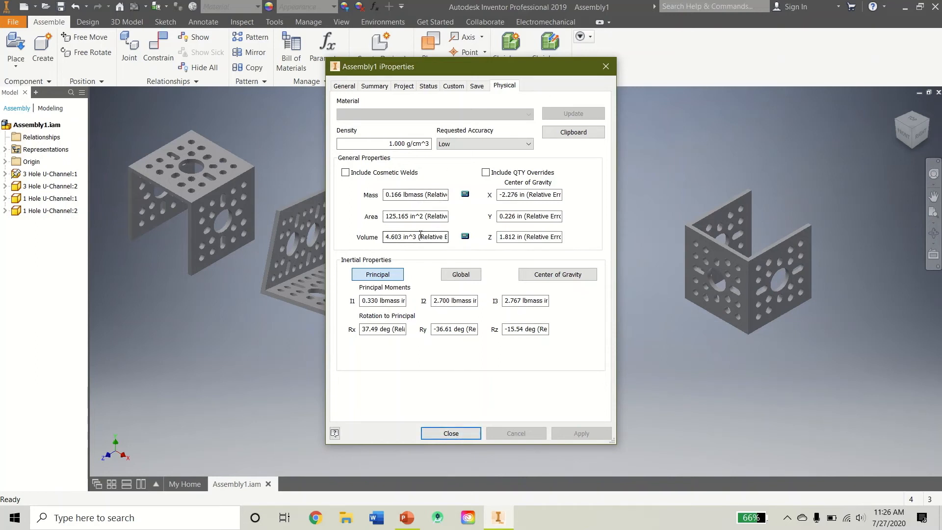
{"action": "left_click", "coordinate": [440, 433]}
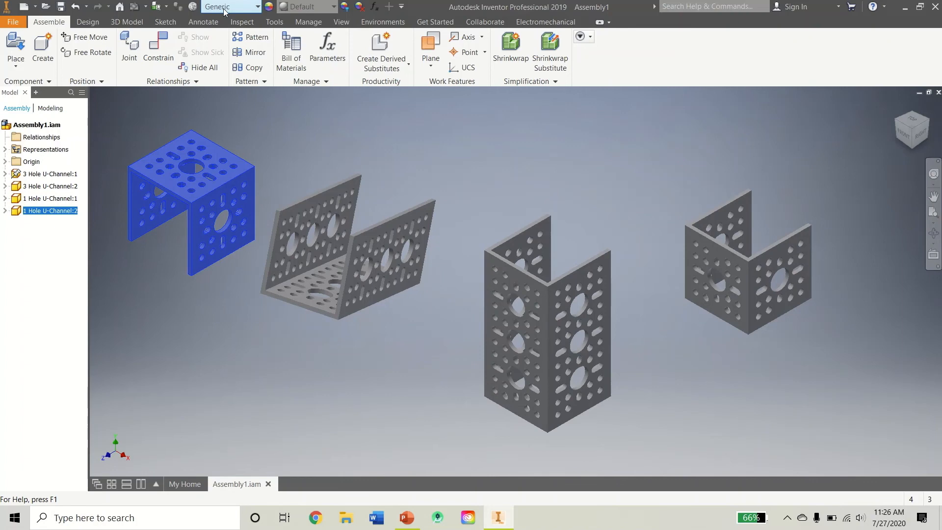
Step: Reopen the assembly's iProperties, recalculate its physical properties, and view the Global and Center of Gravity inertial properties
{"action": "left_click", "coordinate": [322, 161]}
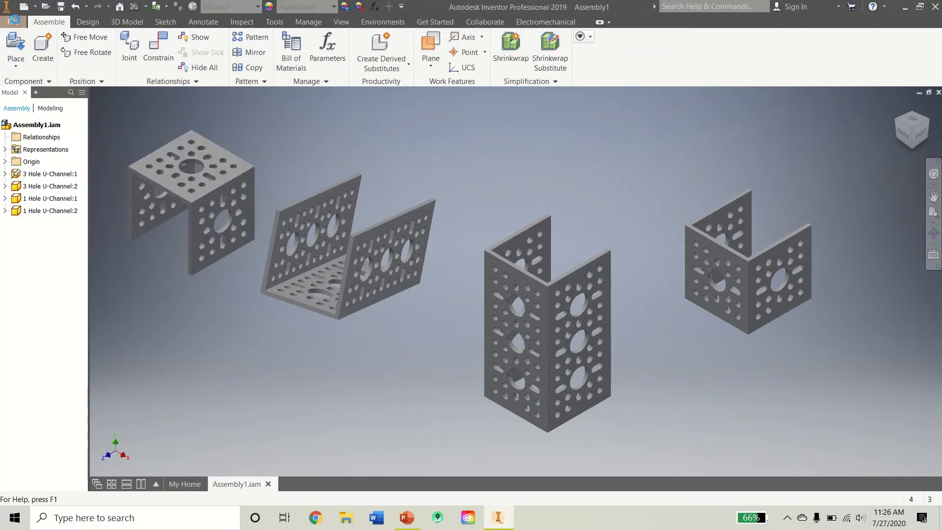
{"action": "left_click", "coordinate": [13, 22]}
{"action": "left_click", "coordinate": [48, 263]}
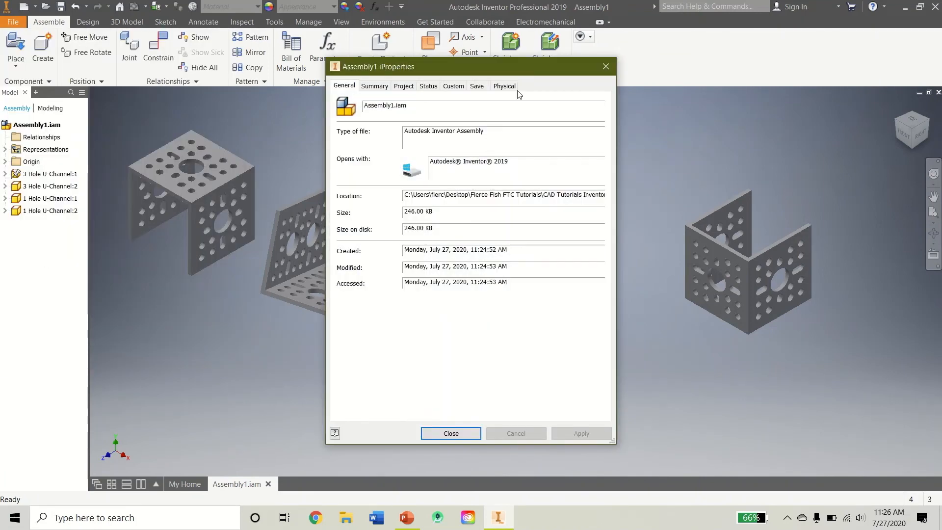
{"action": "left_click", "coordinate": [505, 86]}
{"action": "left_click", "coordinate": [573, 114]}
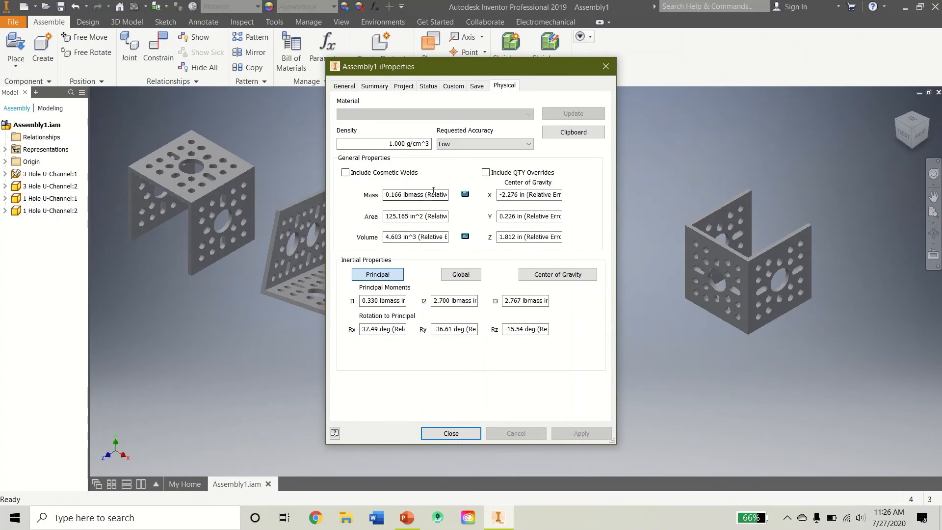
{"action": "left_click", "coordinate": [463, 274]}
{"action": "left_click", "coordinate": [552, 273]}
{"action": "left_click", "coordinate": [466, 433]}
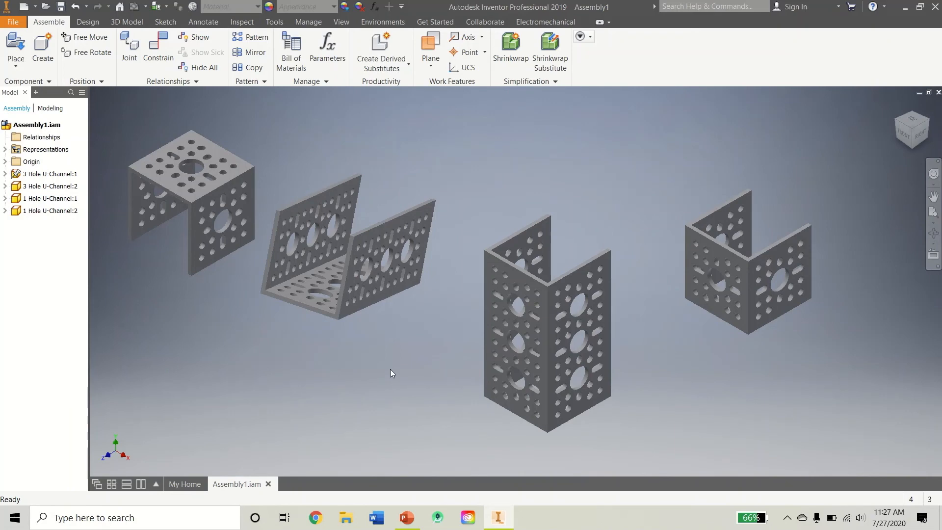
Step: Measure the front vertical edge of the upside-down 1 Hole U-Channel and its distance to the upright 3 Hole U-Channel's outer vertical edge
{"action": "left_click", "coordinate": [84, 19]}
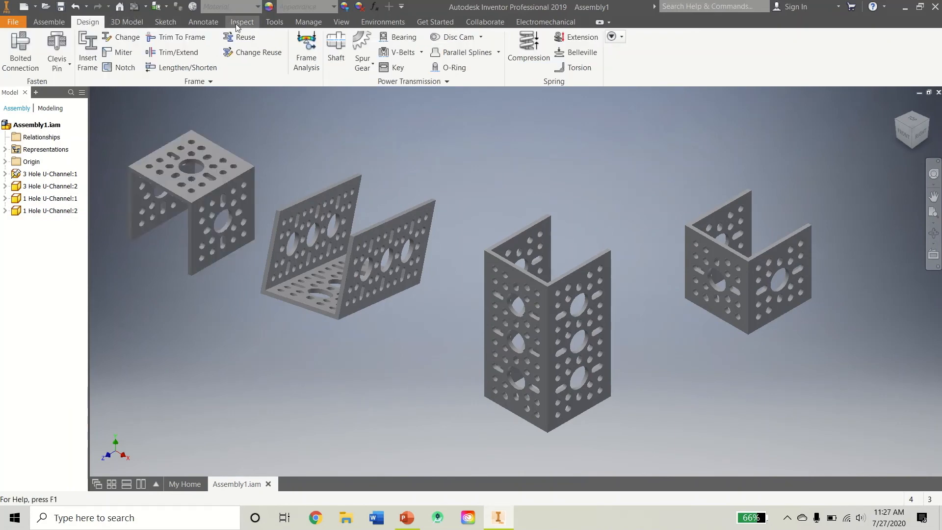
{"action": "left_click", "coordinate": [215, 21]}
{"action": "left_click", "coordinate": [233, 21]}
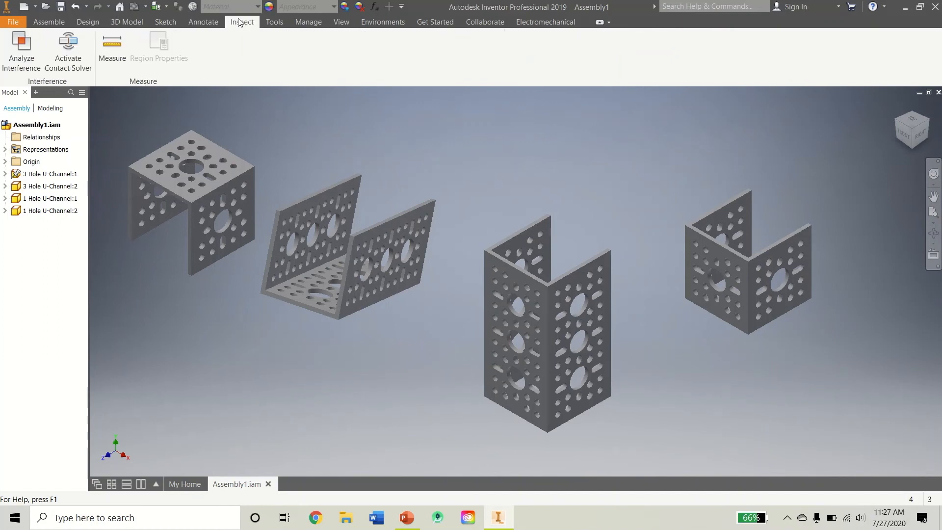
{"action": "left_click", "coordinate": [104, 55]}
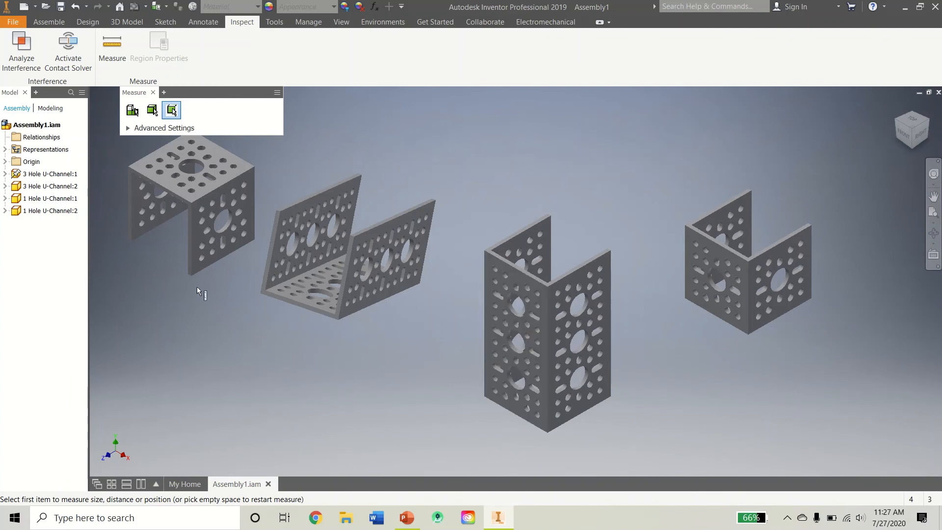
{"action": "left_click", "coordinate": [191, 258]}
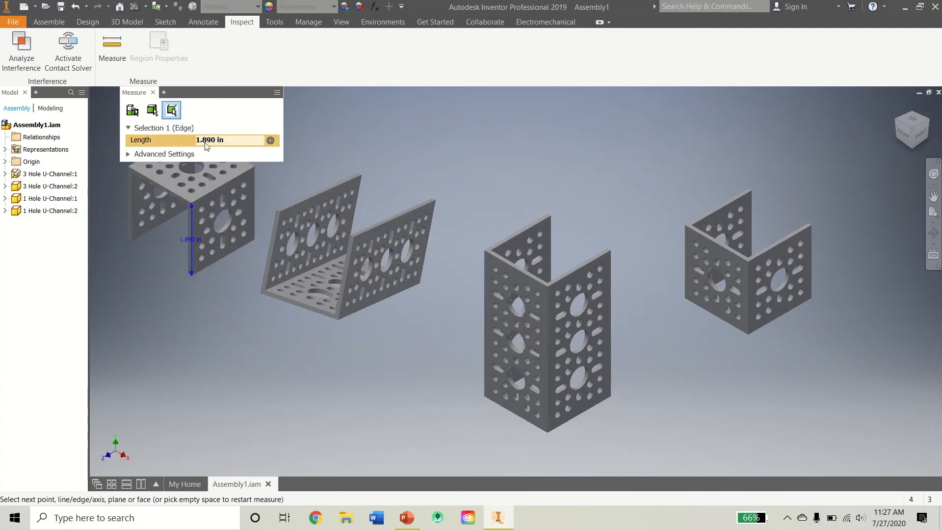
{"action": "left_click", "coordinate": [486, 298]}
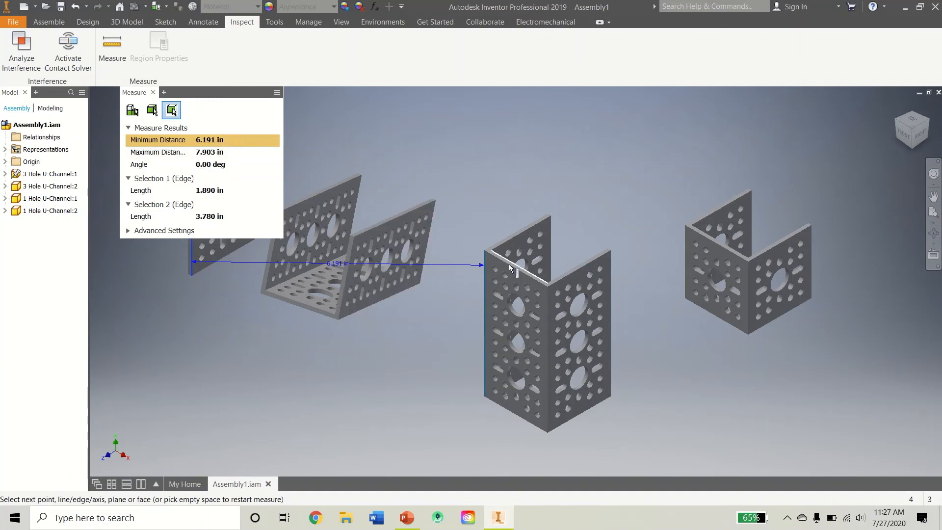
{"action": "left_click", "coordinate": [153, 92]}
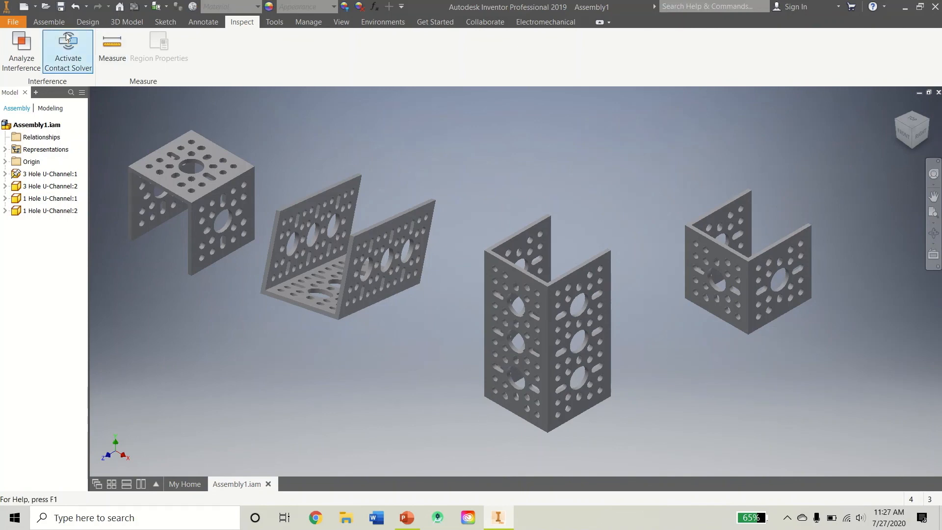
Step: Set the assembly's length unit to millimeter in the document settings
{"action": "left_click", "coordinate": [49, 22]}
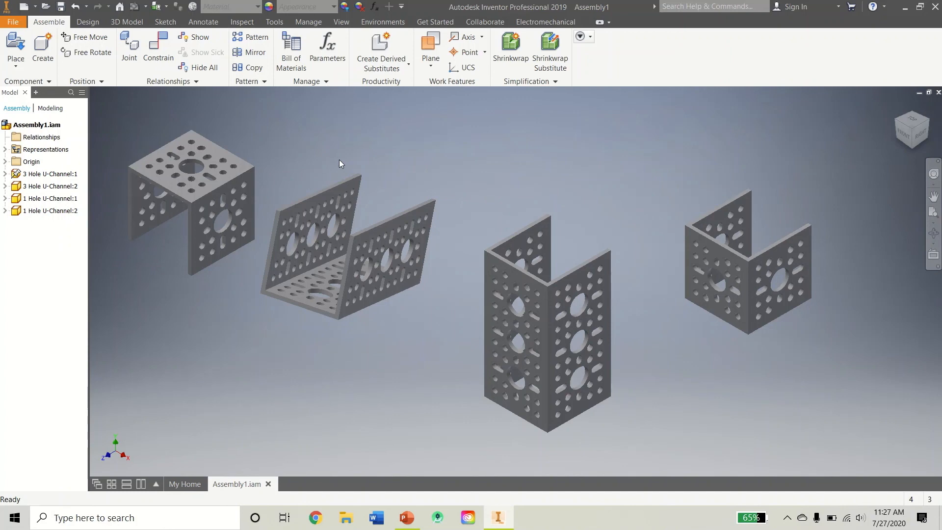
{"action": "left_click", "coordinate": [306, 22]}
{"action": "left_click", "coordinate": [275, 22]}
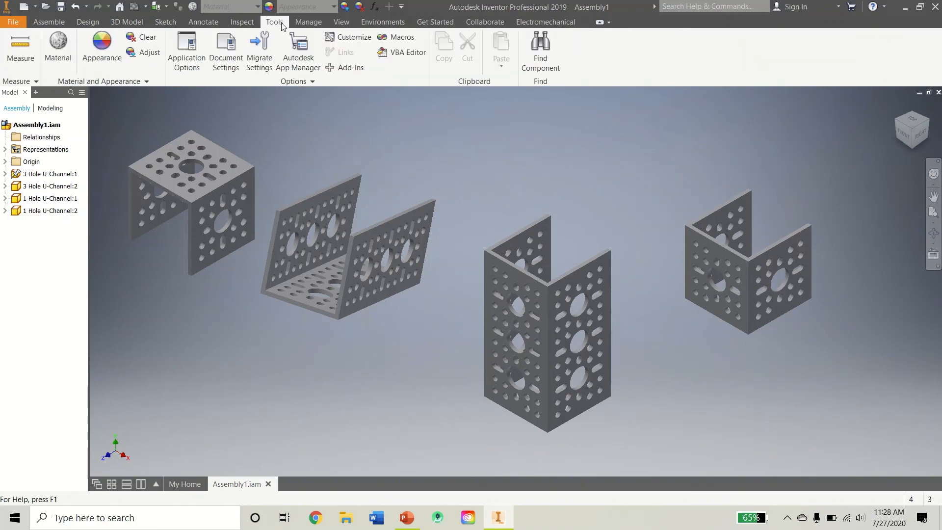
{"action": "left_click", "coordinate": [225, 58]}
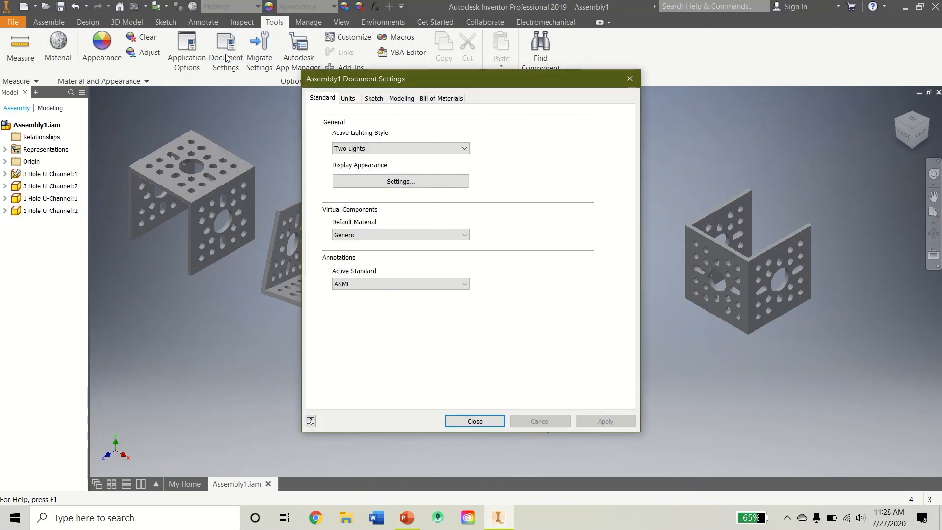
{"action": "left_click", "coordinate": [348, 98]}
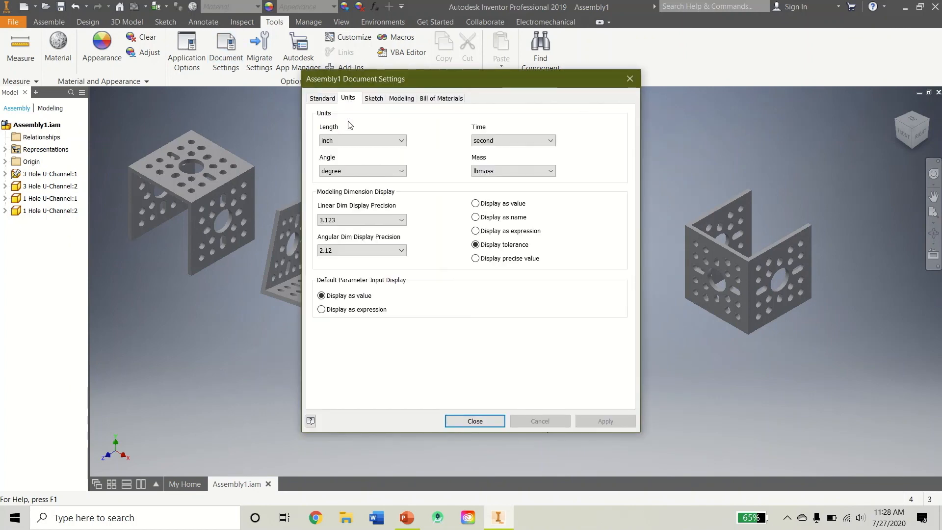
{"action": "left_click", "coordinate": [342, 142]}
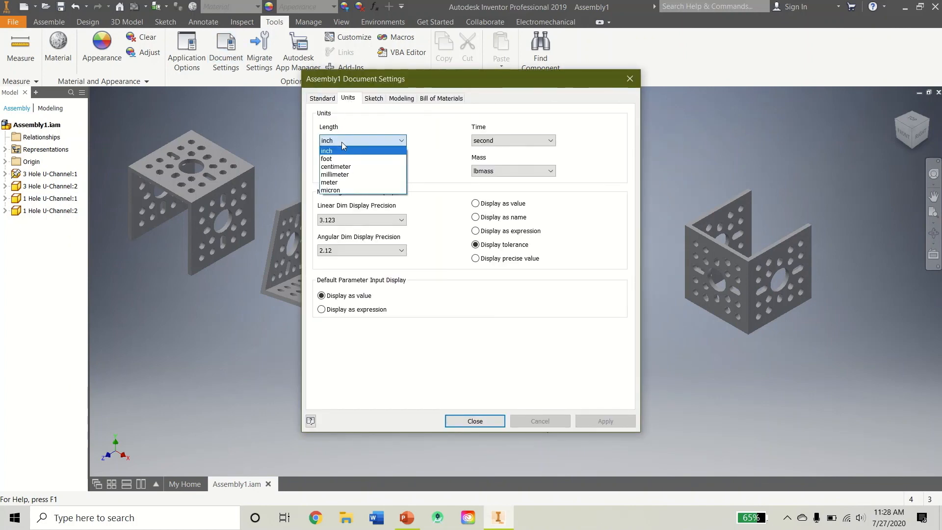
{"action": "left_click", "coordinate": [335, 175]}
{"action": "left_click", "coordinate": [609, 421]}
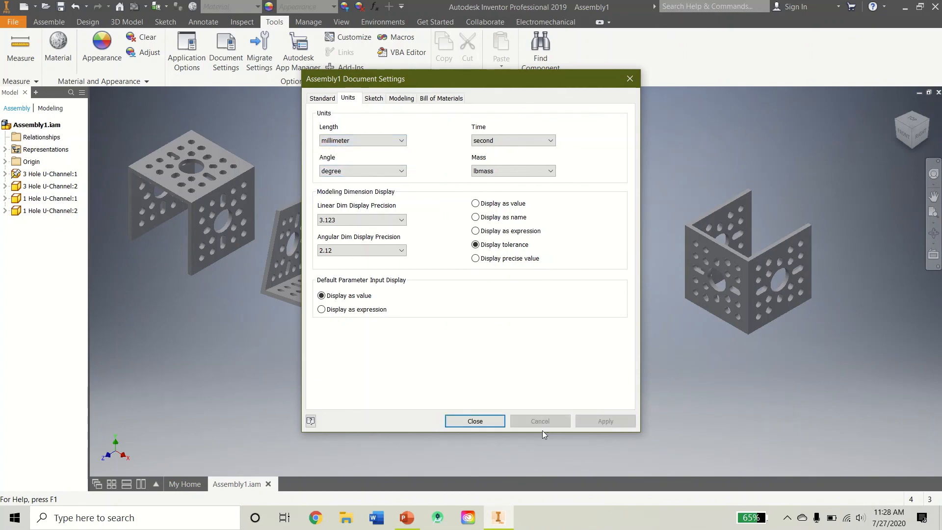
{"action": "left_click", "coordinate": [475, 421]}
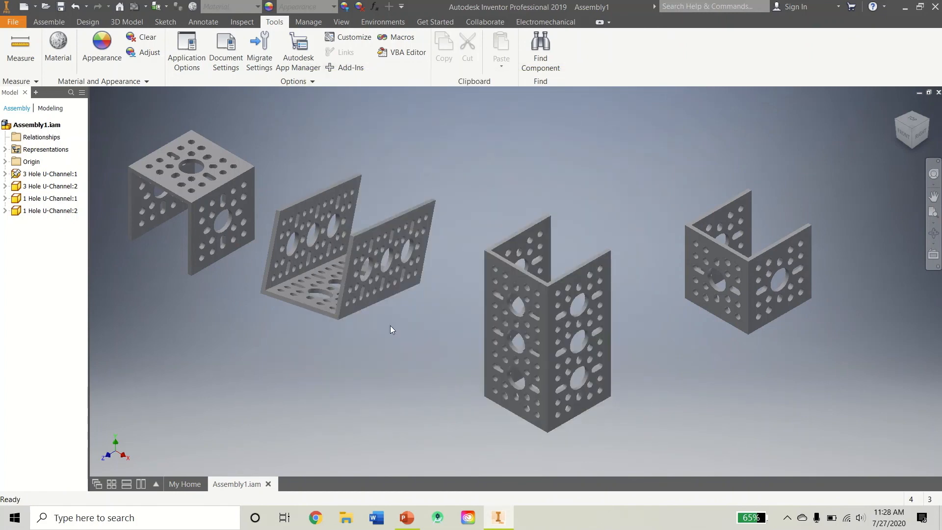
Step: Remeasure in millimeters the upside-down 1 Hole U-Channel's vertical edge and its distance to the upright 3 Hole U-Channel's outer edge
{"action": "left_click", "coordinate": [15, 49]}
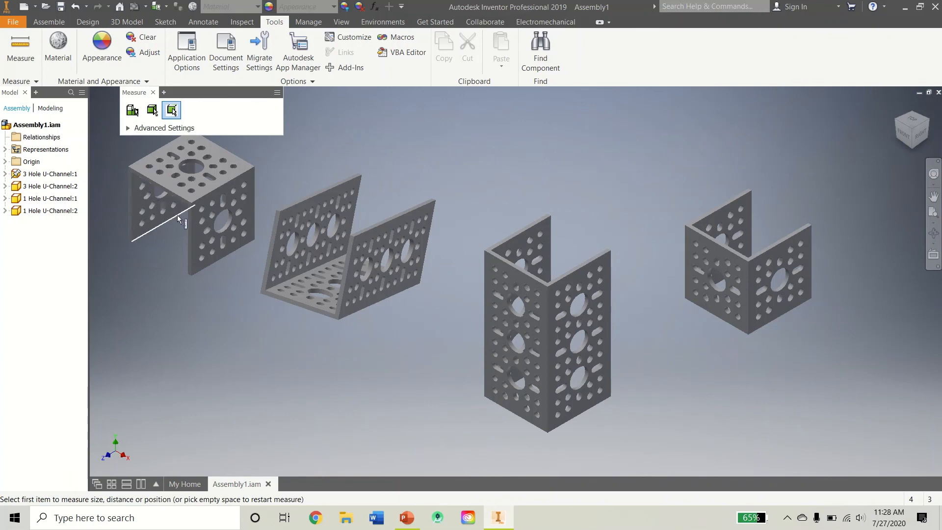
{"action": "left_click", "coordinate": [189, 220]}
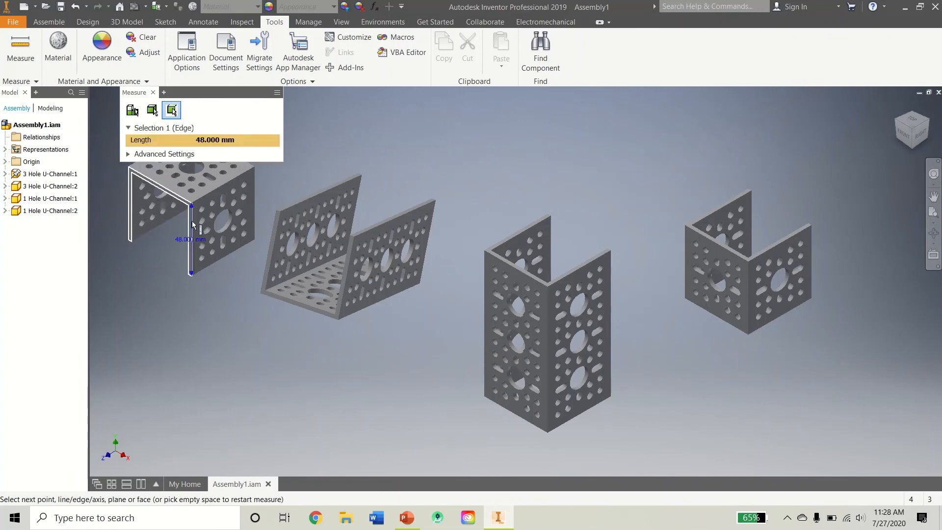
{"action": "left_click", "coordinate": [485, 289]}
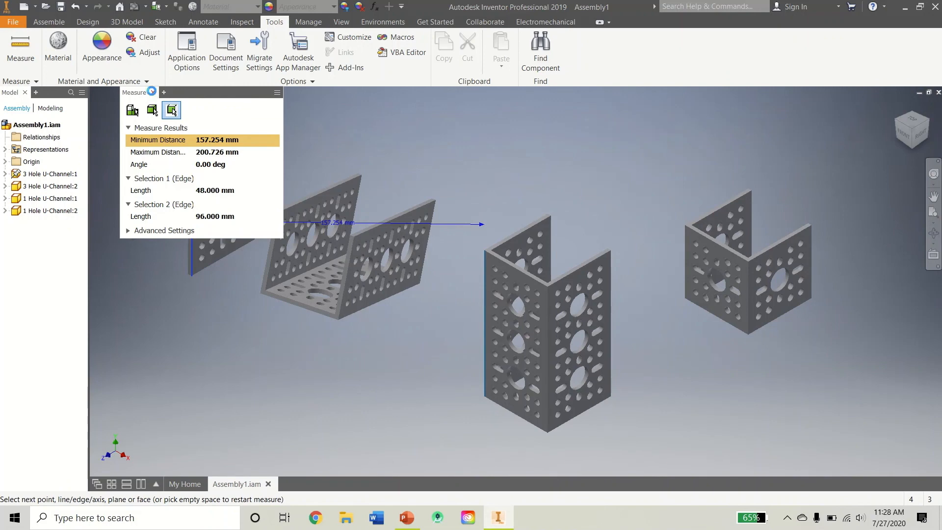
{"action": "left_click", "coordinate": [153, 92]}
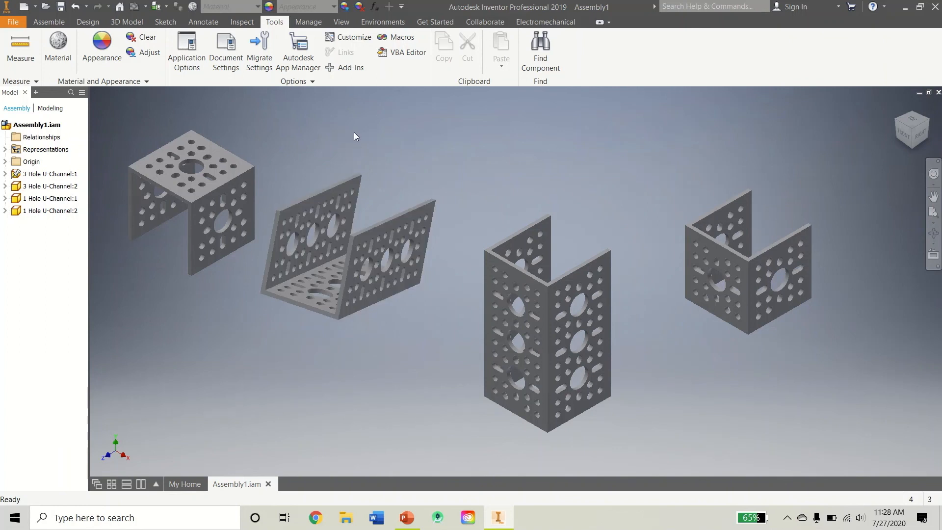
{"action": "left_click", "coordinate": [334, 218]}
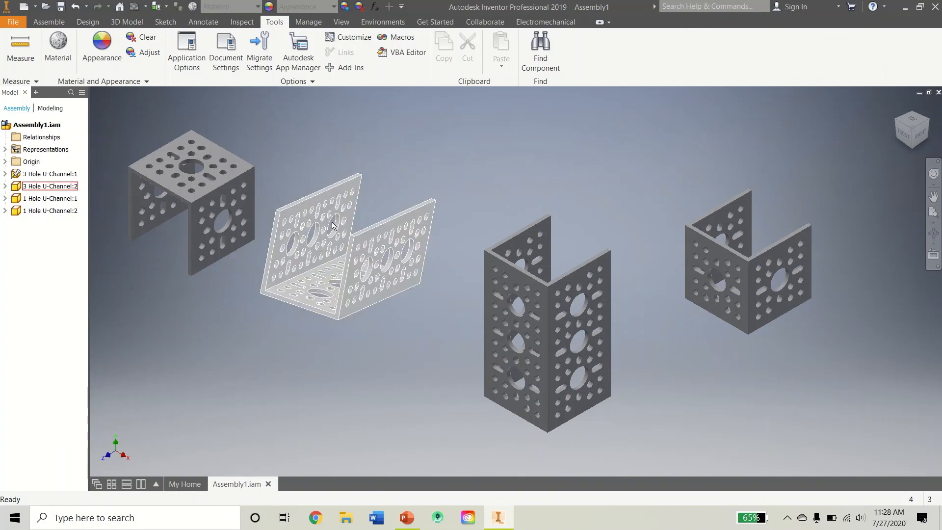